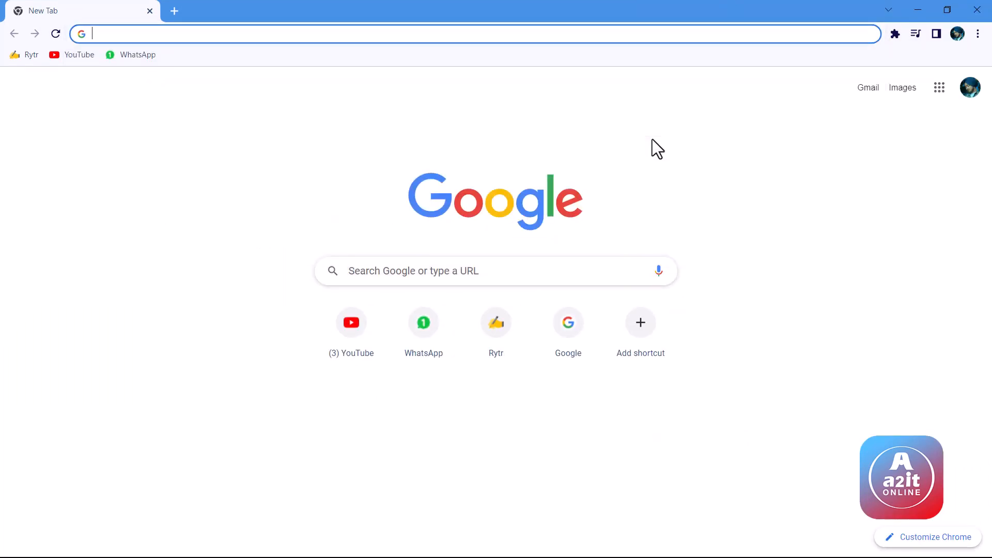
Look up aws, open the AWS Free Tier page and sign in to the console.
text(aws)
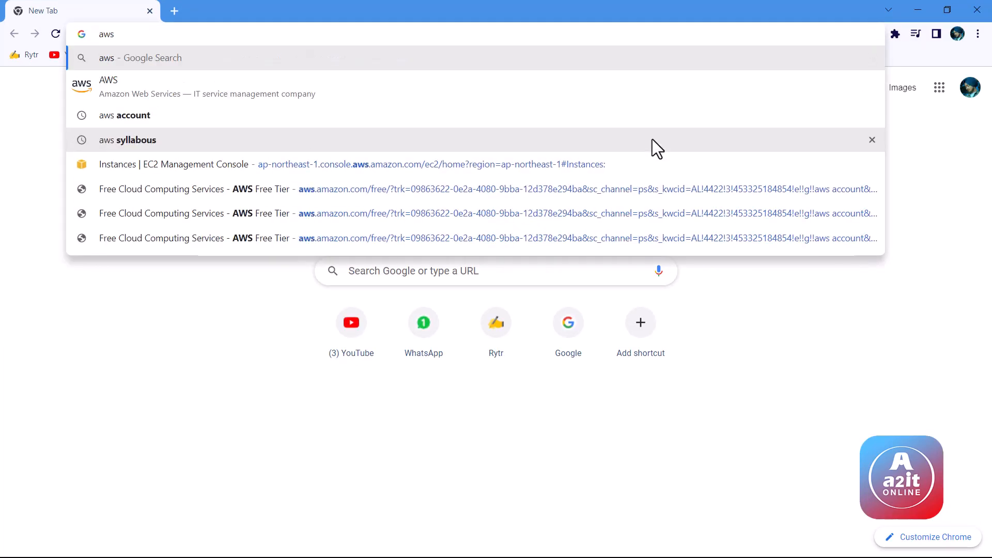
click(652, 125)
click(324, 189)
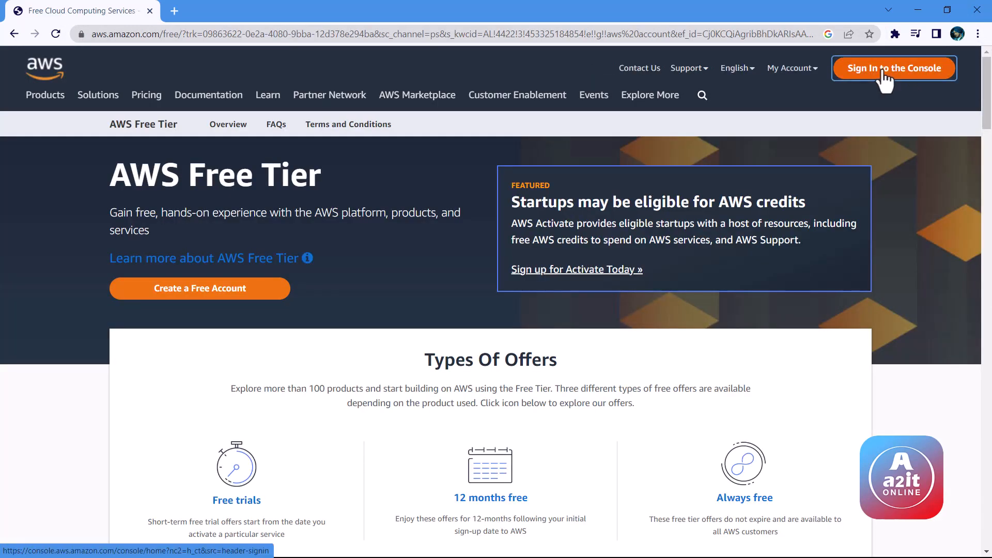
click(885, 77)
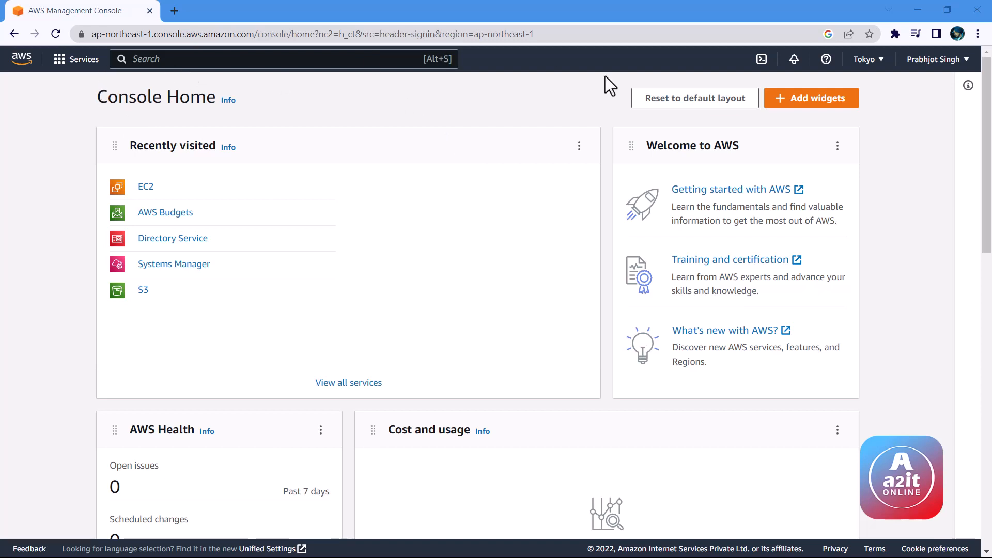
Open the list of running EC2 instances and widen the Name column to fit the full instance name.
click(146, 192)
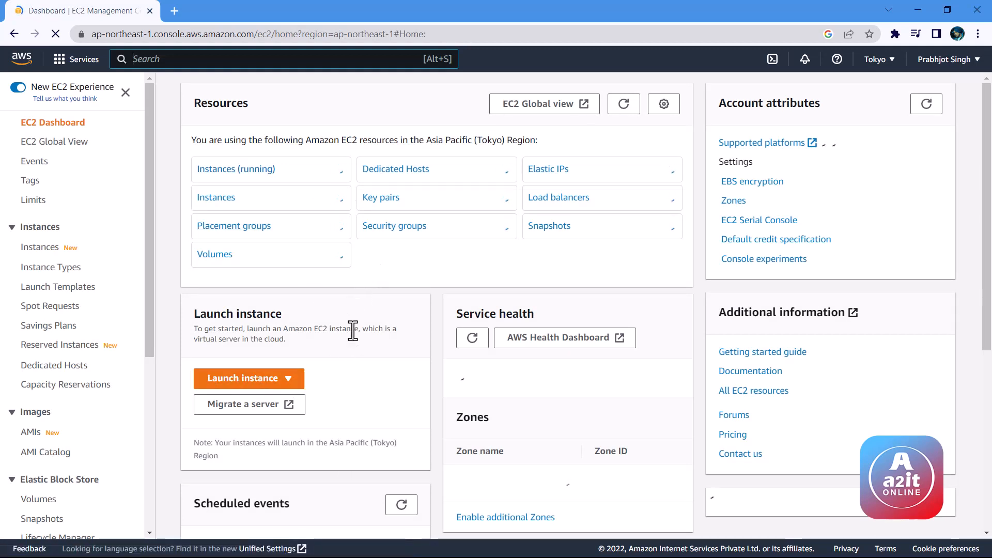
click(234, 173)
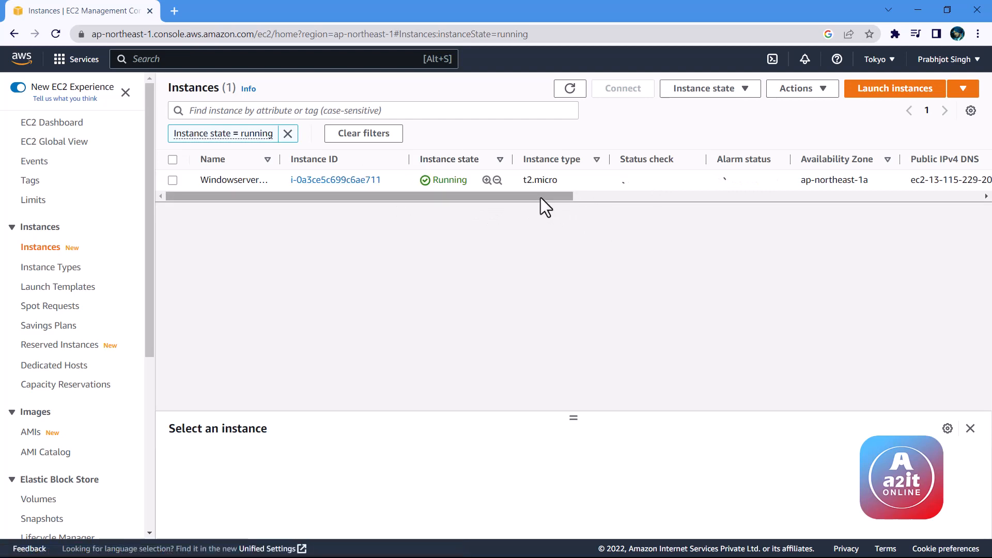
drag(538, 196, 552, 191)
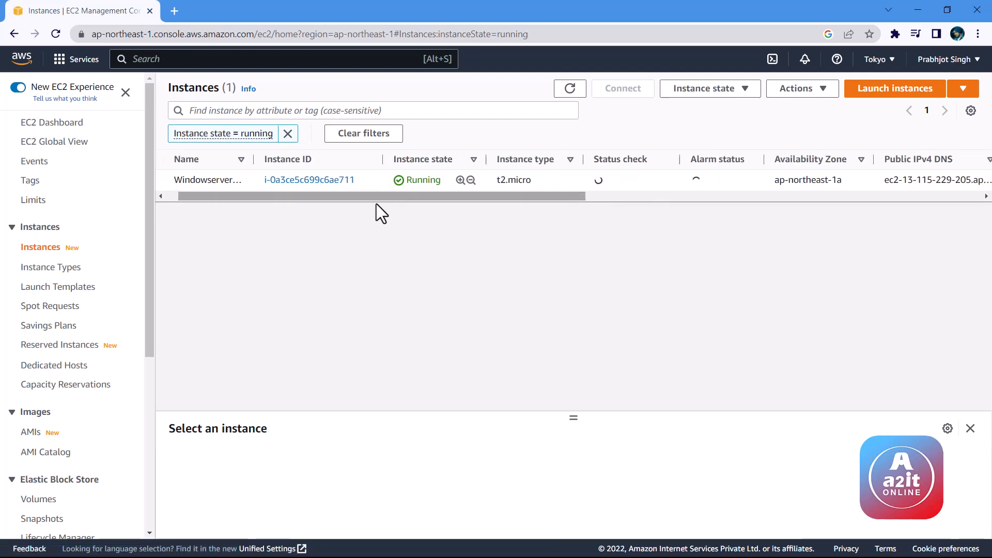
drag(299, 195, 283, 195)
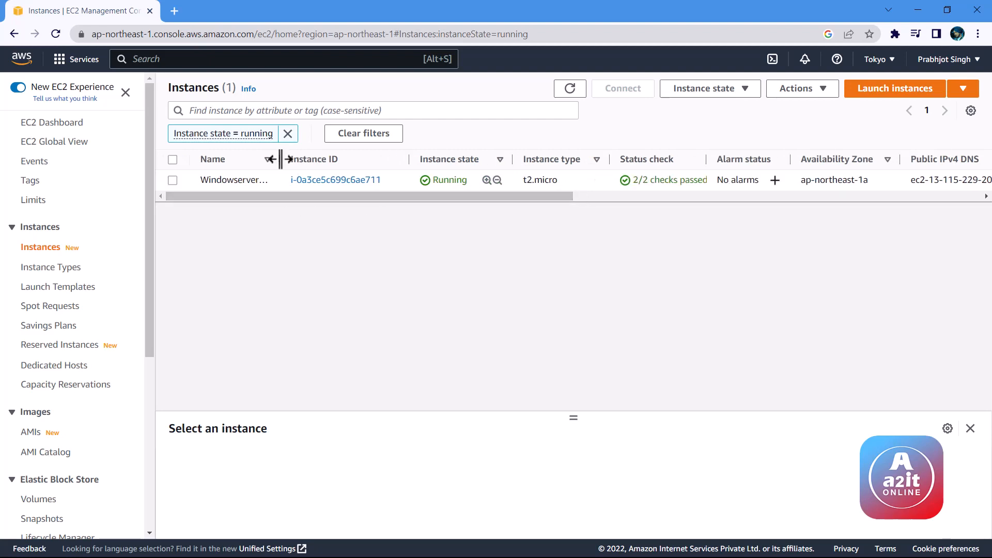
drag(280, 158, 309, 158)
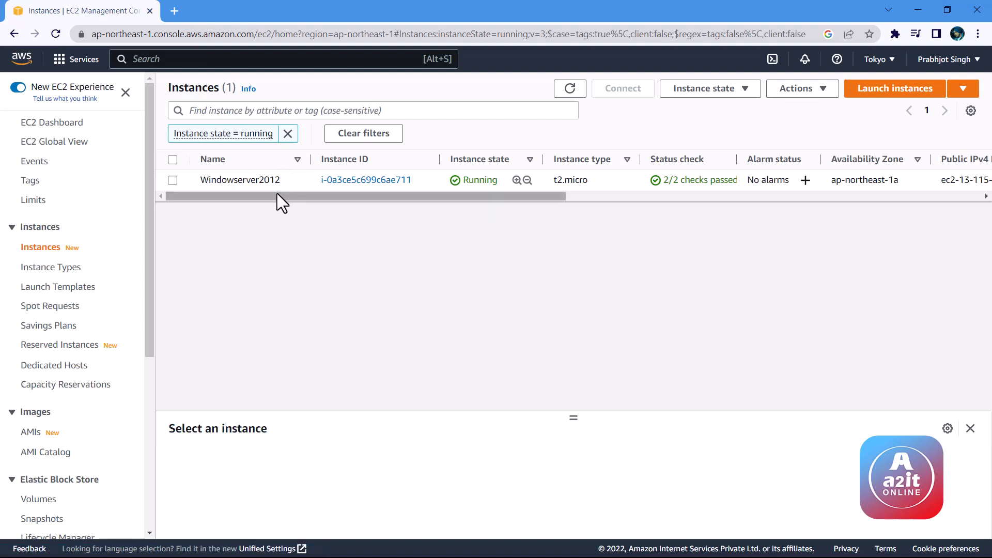
drag(295, 195, 370, 203)
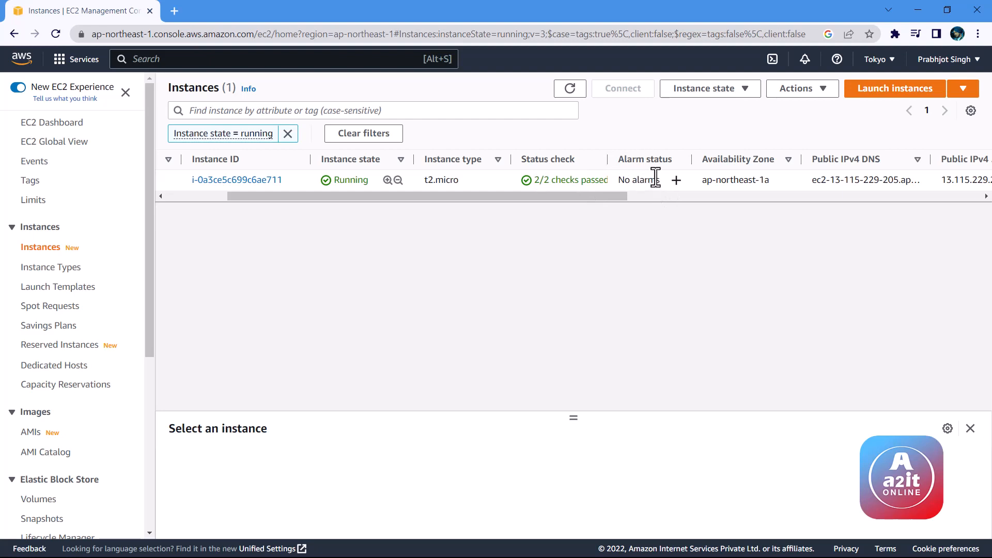
drag(575, 199, 359, 215)
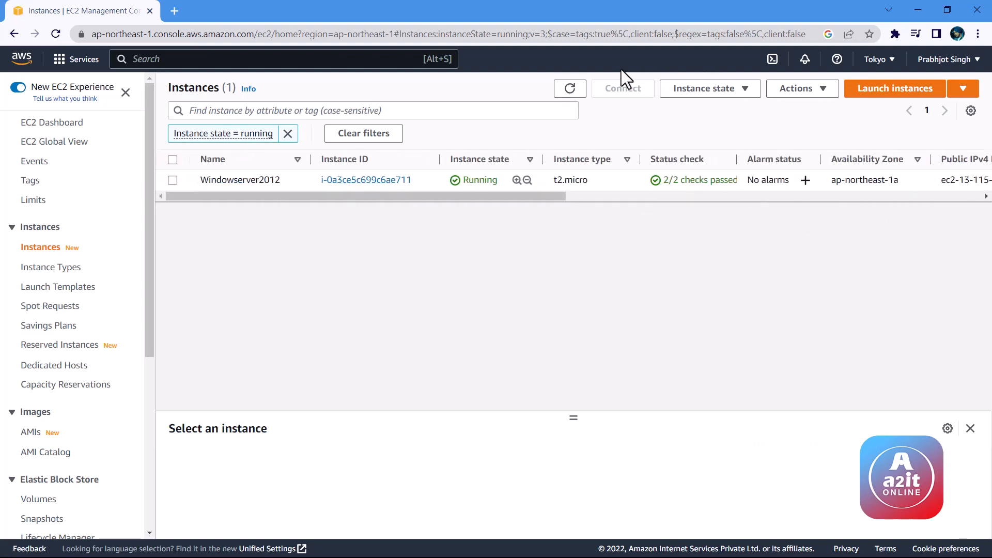
Select the Windowserver2012 instance and review its details.
click(172, 180)
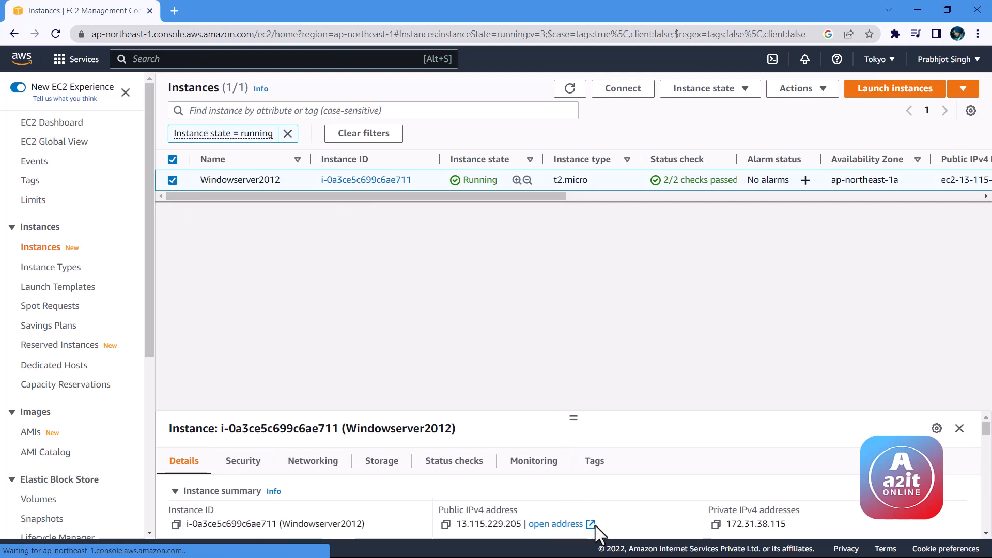
scroll(594, 509, down, 5)
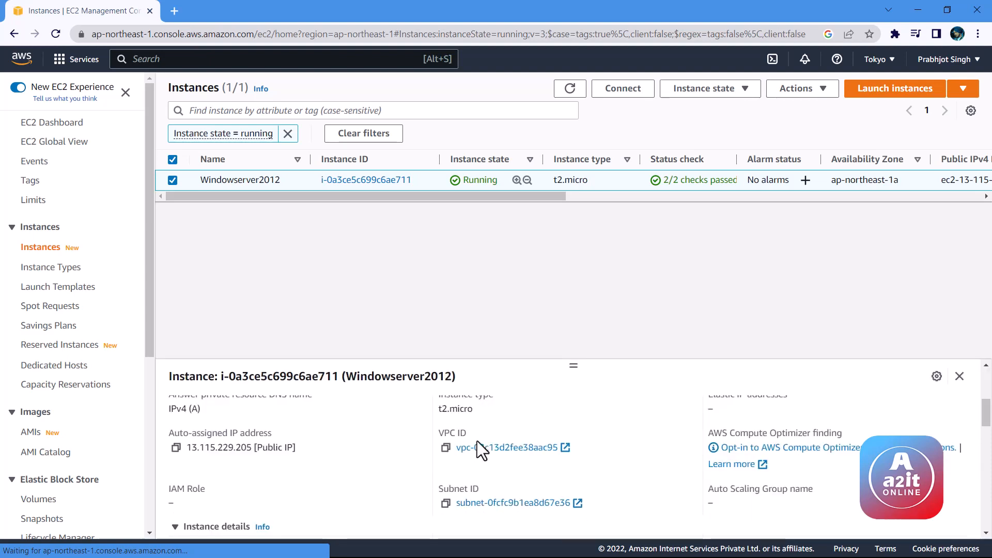
scroll(356, 454, up, 5)
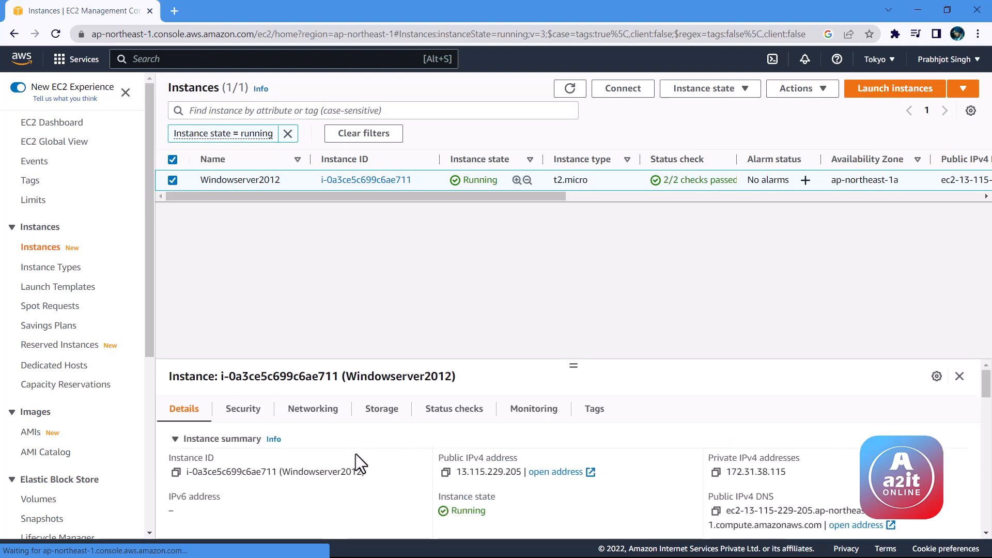
Download the instance's remote desktop file for the RDP client and launch it, accepting the connection from the unknown publisher.
click(624, 93)
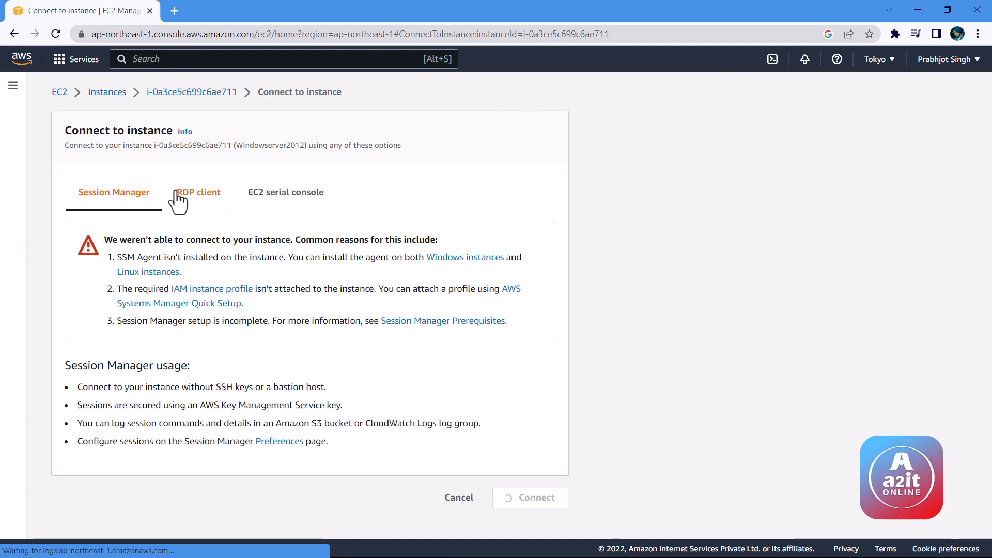
click(192, 195)
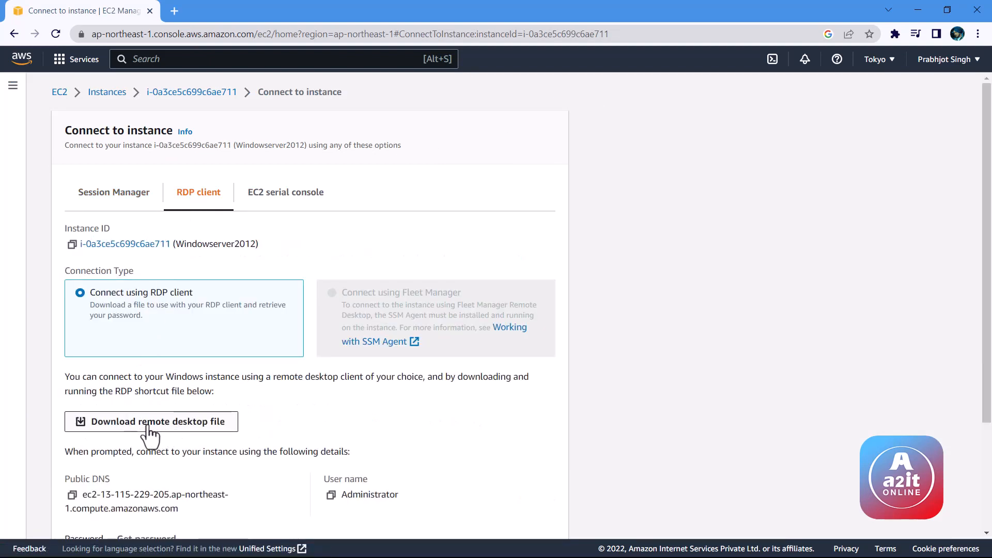
click(187, 428)
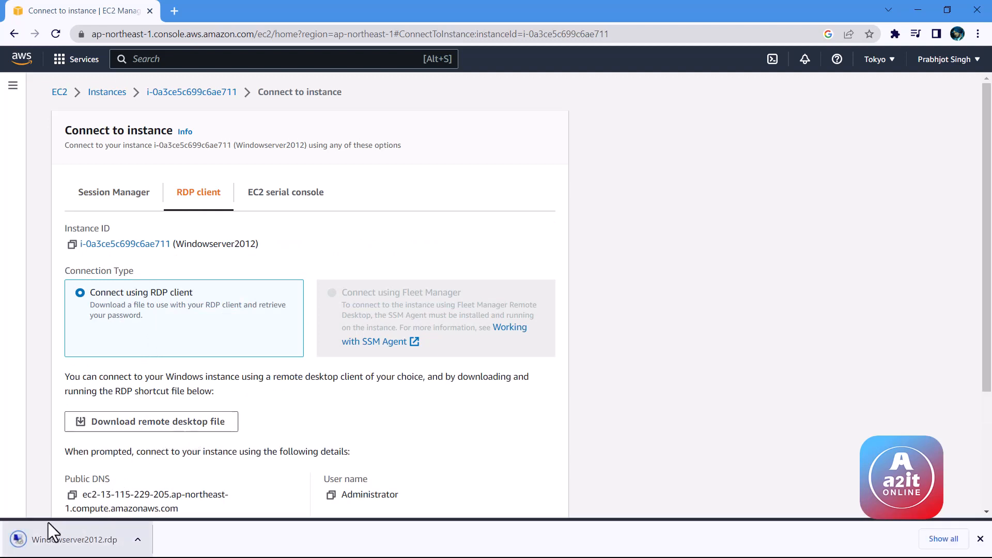
click(73, 547)
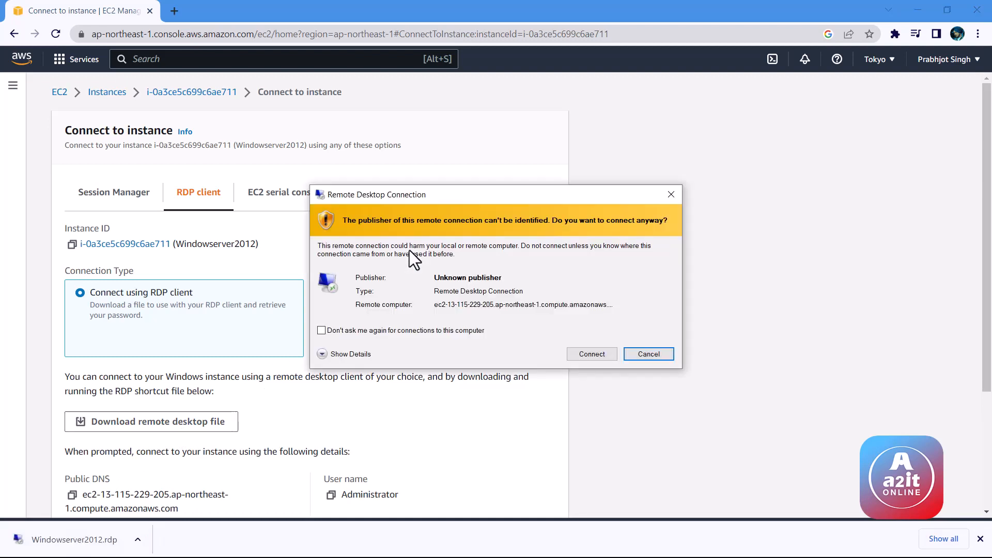
click(580, 354)
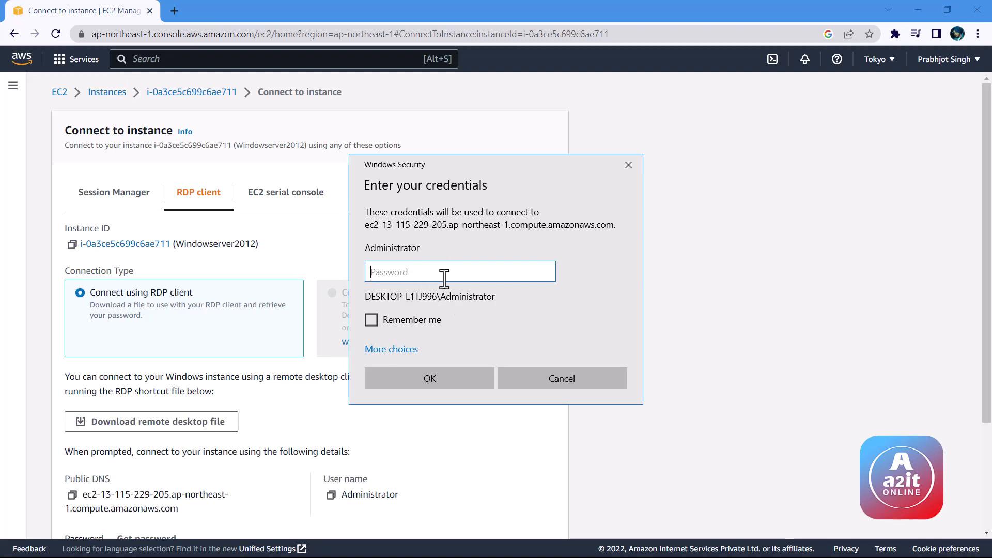
Copy the instance password from the Pass text file in File Explorer's Desktop folder, then return to the credentials prompt.
key(super+e)
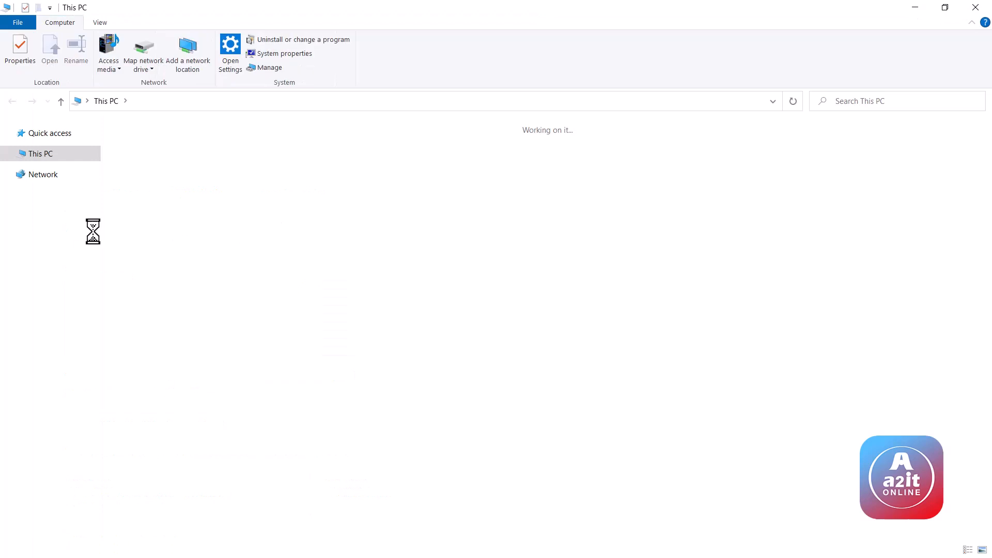
click(46, 186)
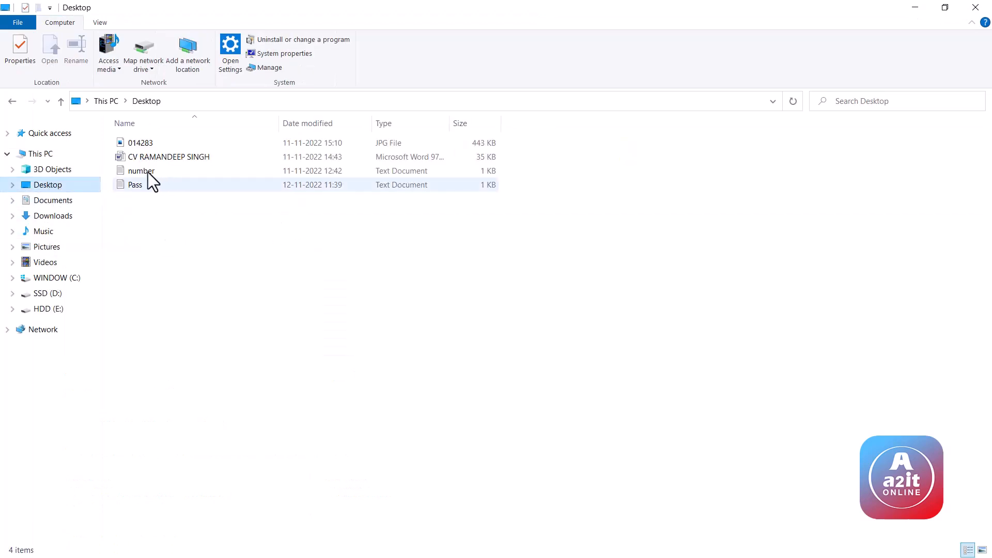
double_click(144, 184)
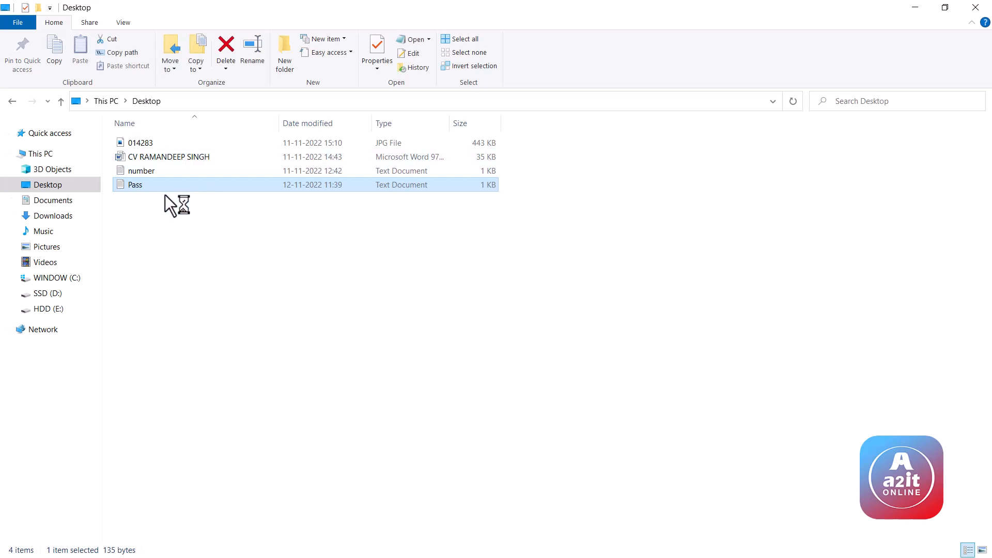
drag(114, 232, 41, 233)
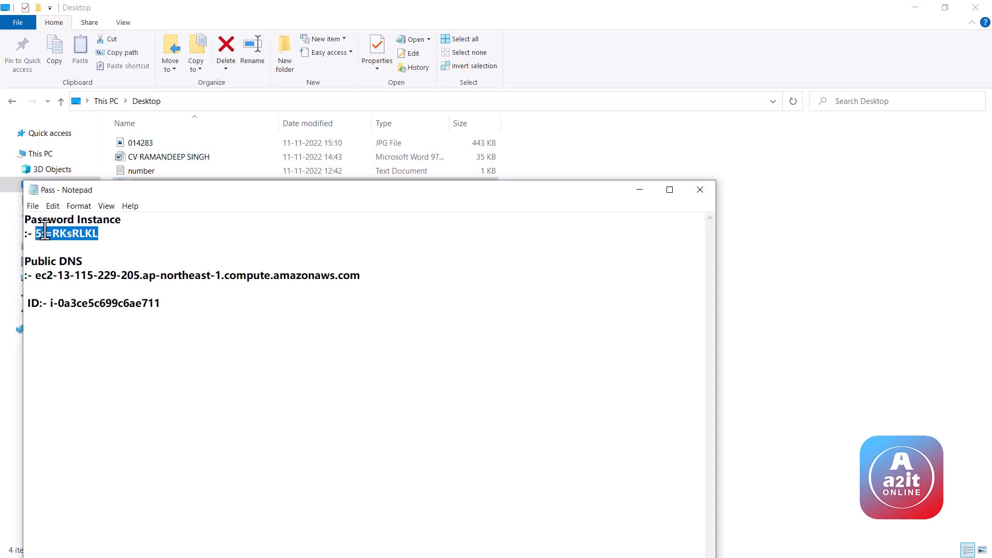
key(alt+space)
key(x)
key(alt+space)
key(n)
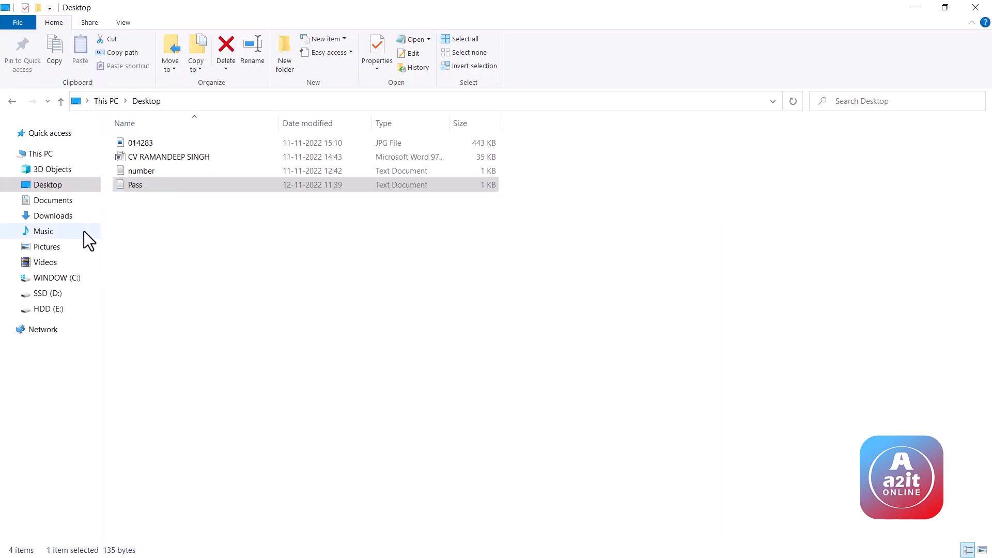
key(alt+space)
key(n)
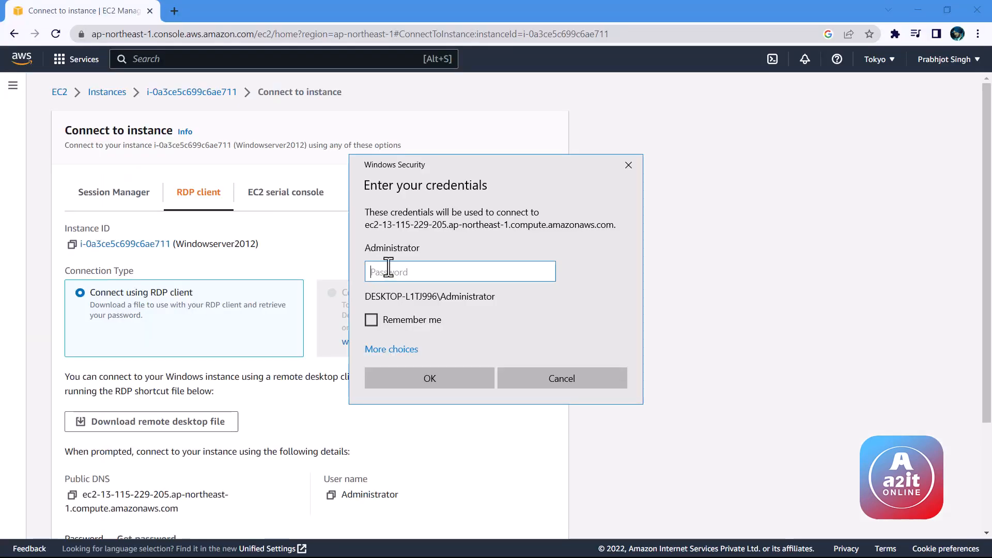
Paste the Administrator password into the credentials prompt and connect to the instance despite the certificate errors.
key(ctrl+v)
click(420, 380)
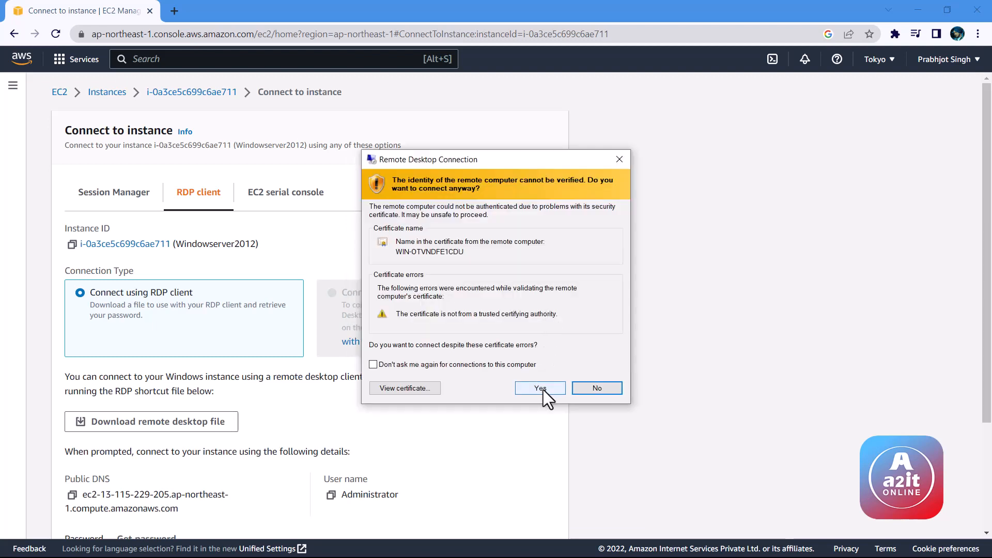
click(543, 388)
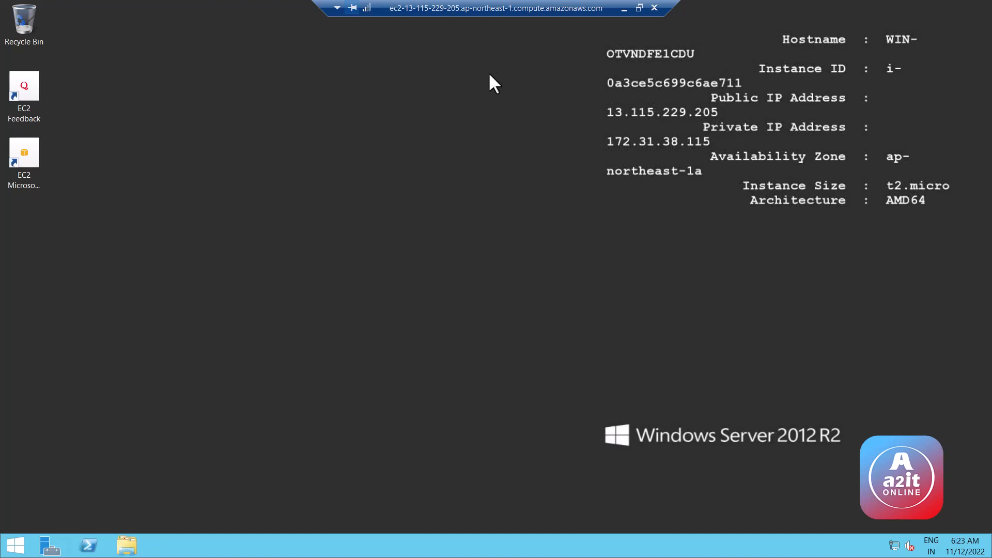
Create a folder named Desktop on the remote server's desktop and open it.
right_click(260, 189)
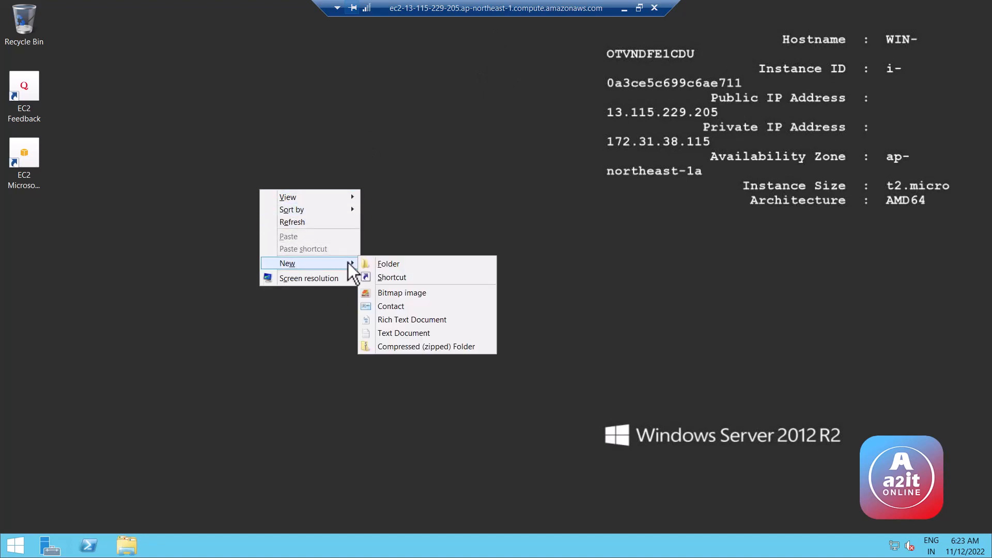
click(369, 263)
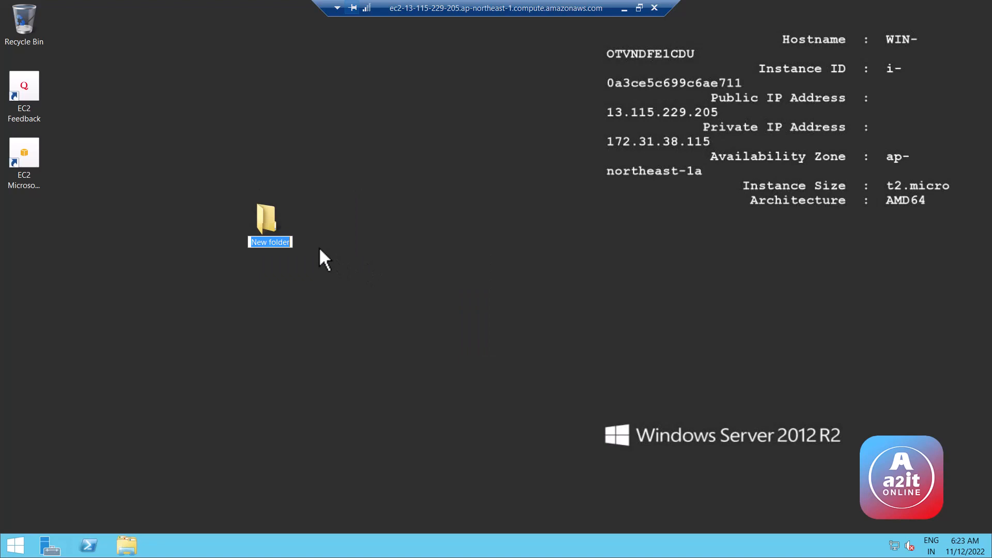
text(Desktop)
key(Return)
key(Return)
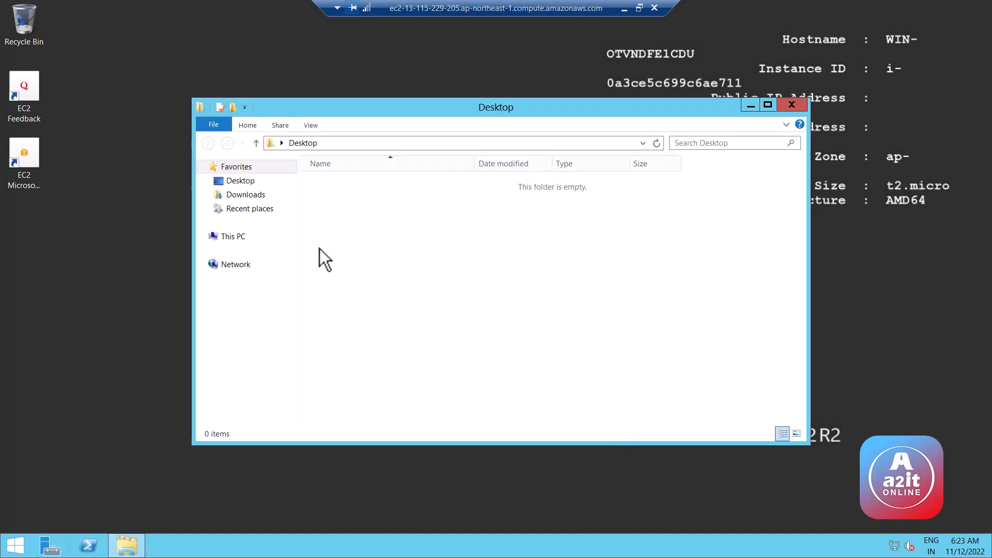
Create a text document named Hello inside the new Desktop folder and close the folder window.
right_click(361, 246)
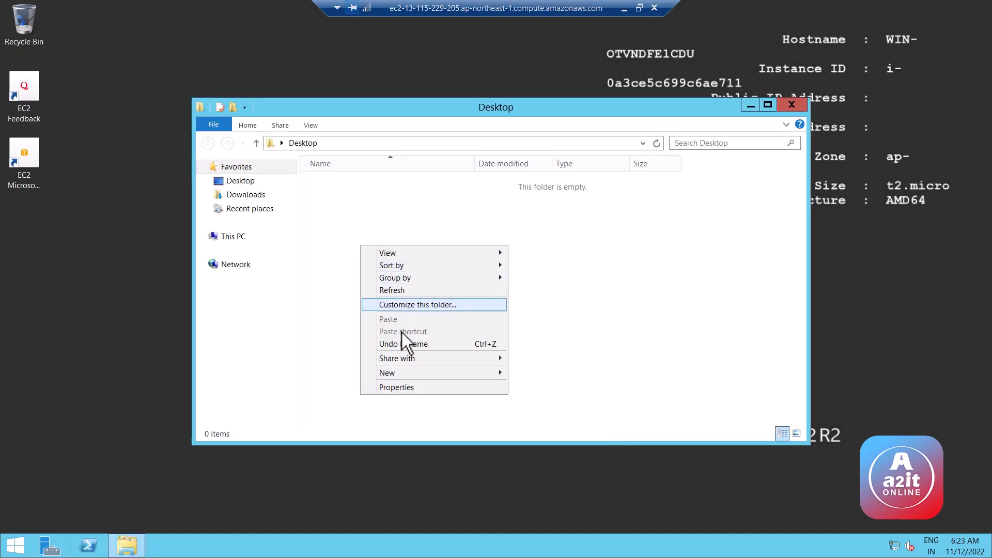
mouse_move(467, 374)
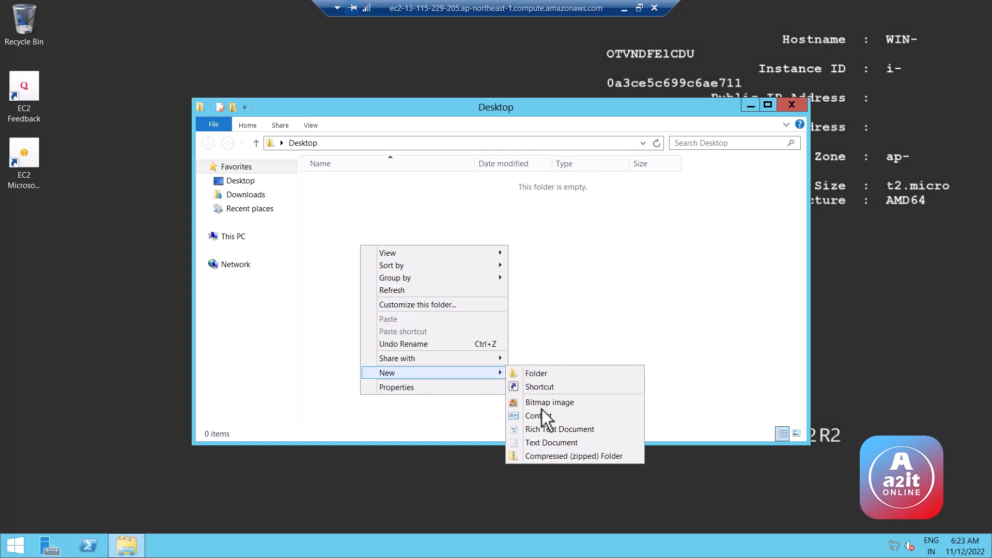
click(553, 445)
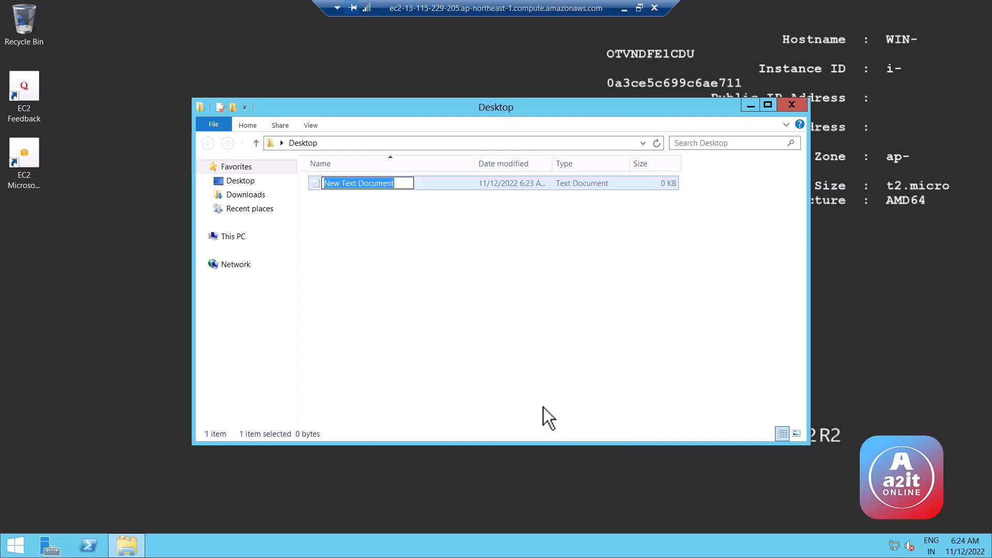
text(He)
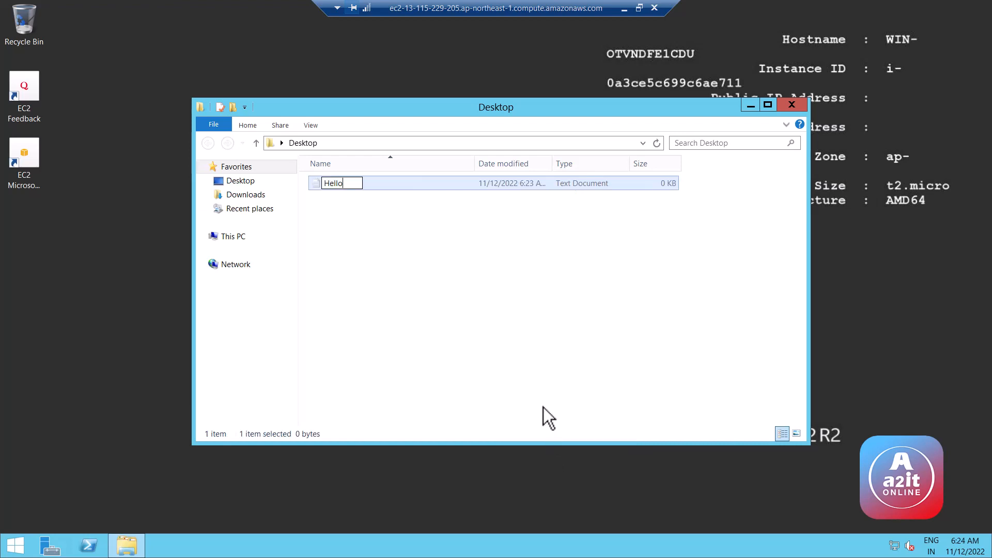
text(llo)
key(Return)
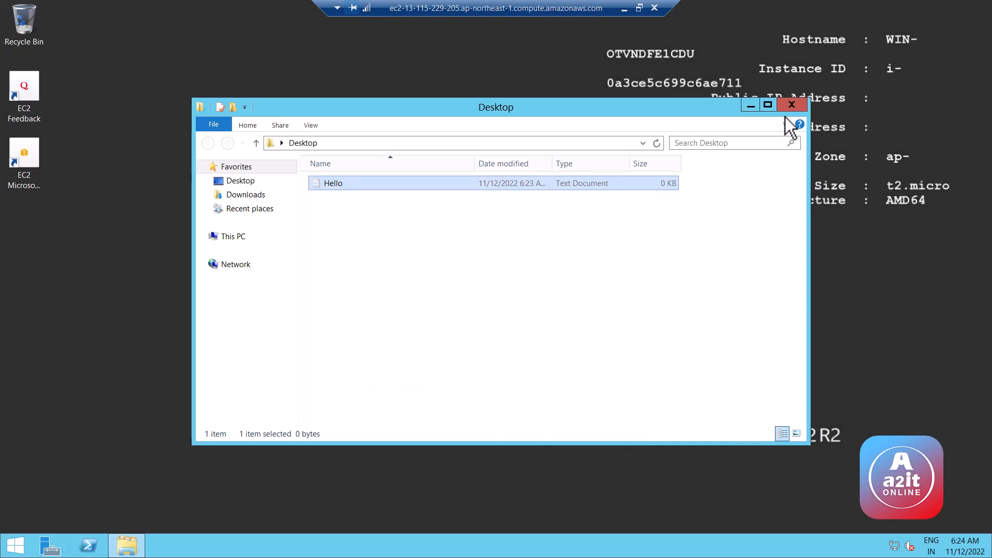
click(791, 105)
click(379, 269)
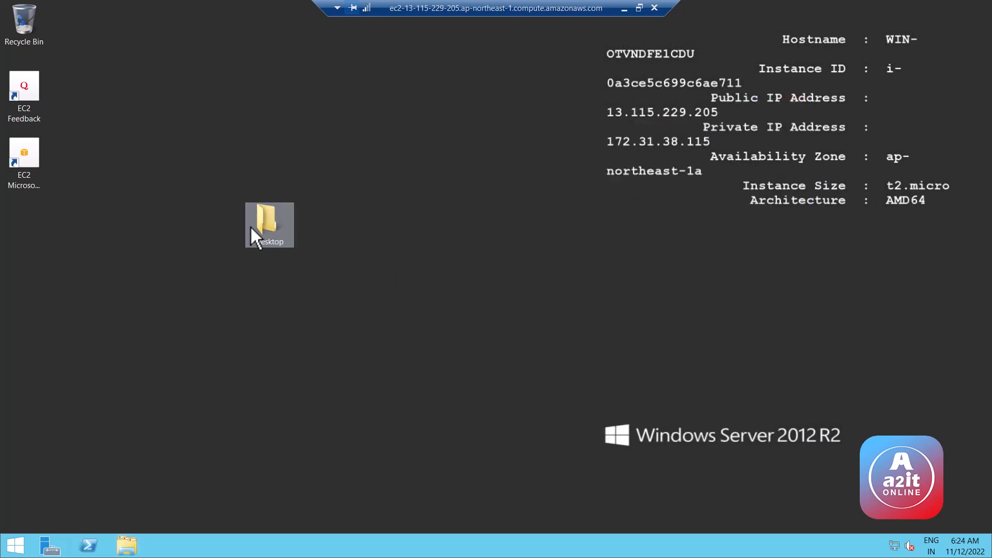
Line up the Desktop folder with the other icons on the remote desktop and copy it into Local Disk (C:).
drag(277, 247, 41, 226)
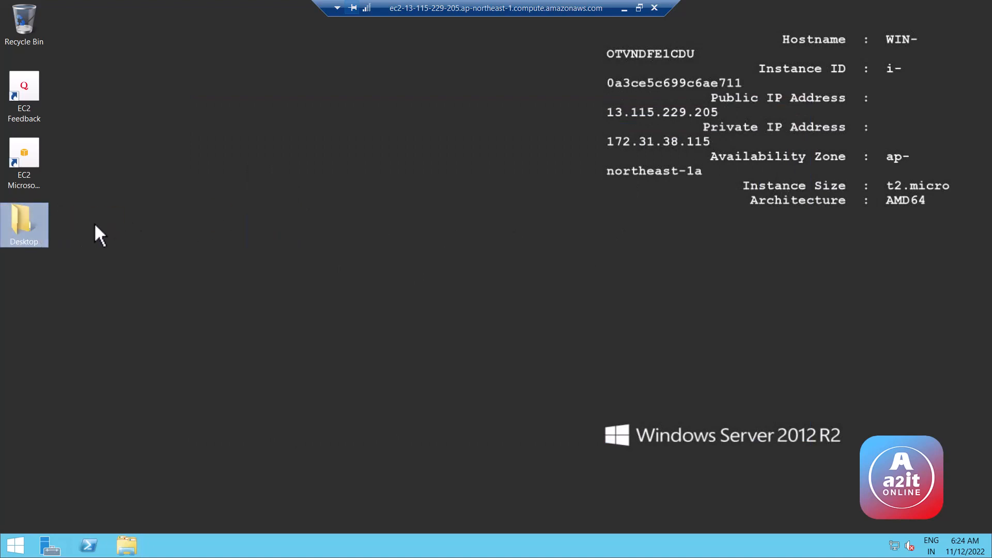
click(117, 209)
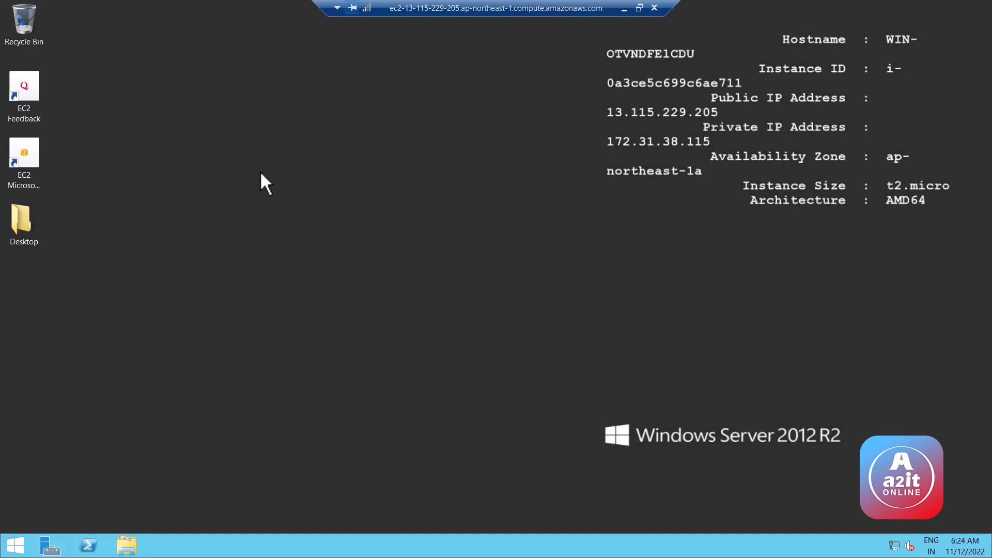
click(33, 218)
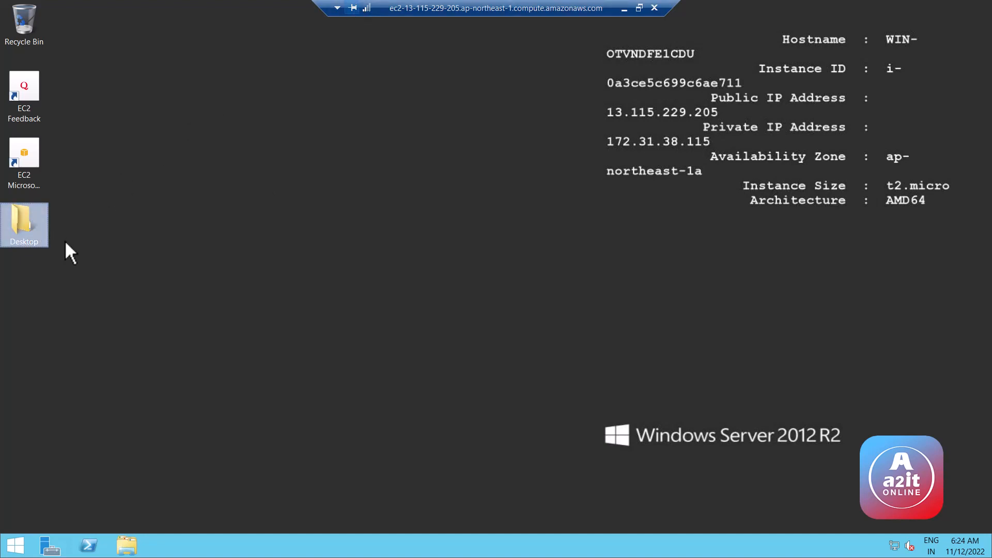
click(126, 546)
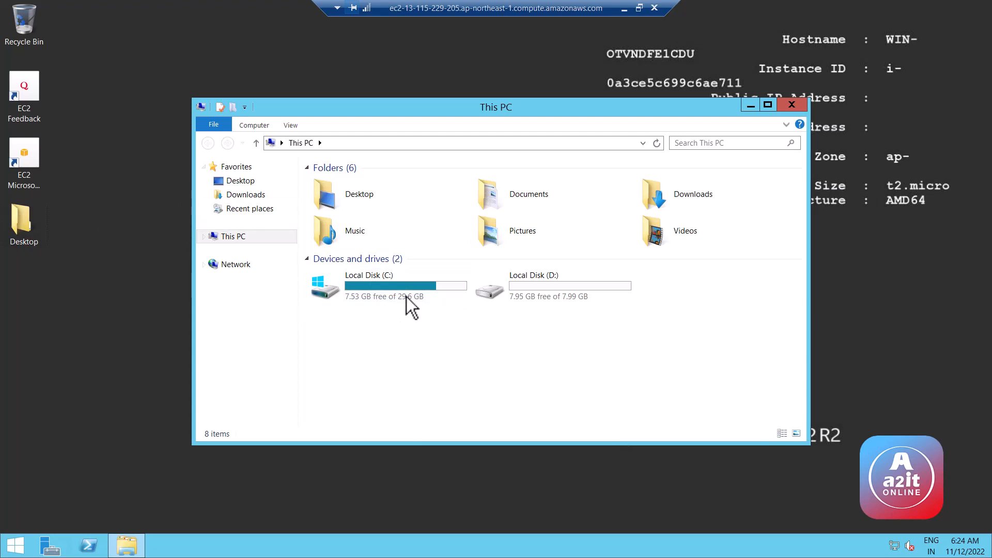
double_click(406, 290)
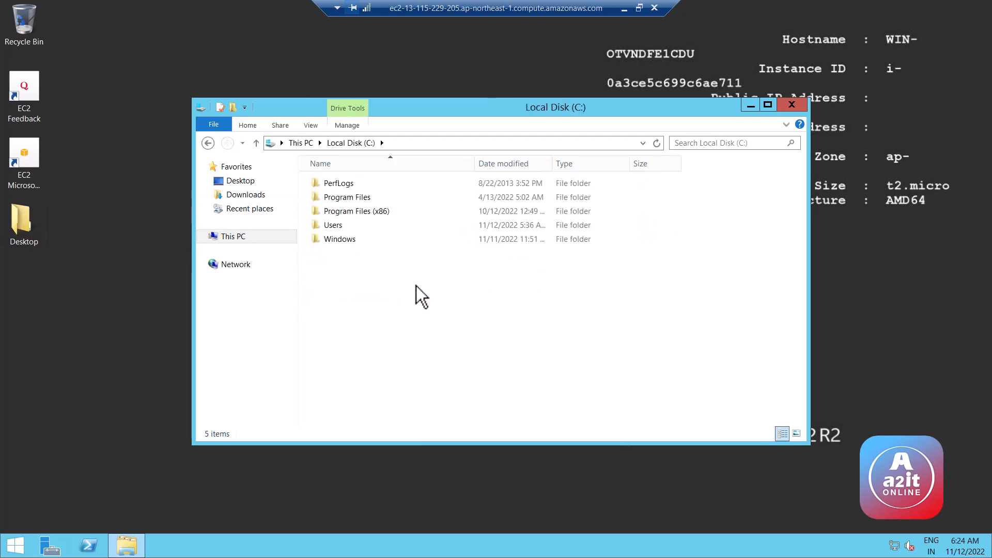
key(ctrl+v)
Paste the copied Desktop folder into Local Disk (D:) and close the File Explorer window.
click(262, 238)
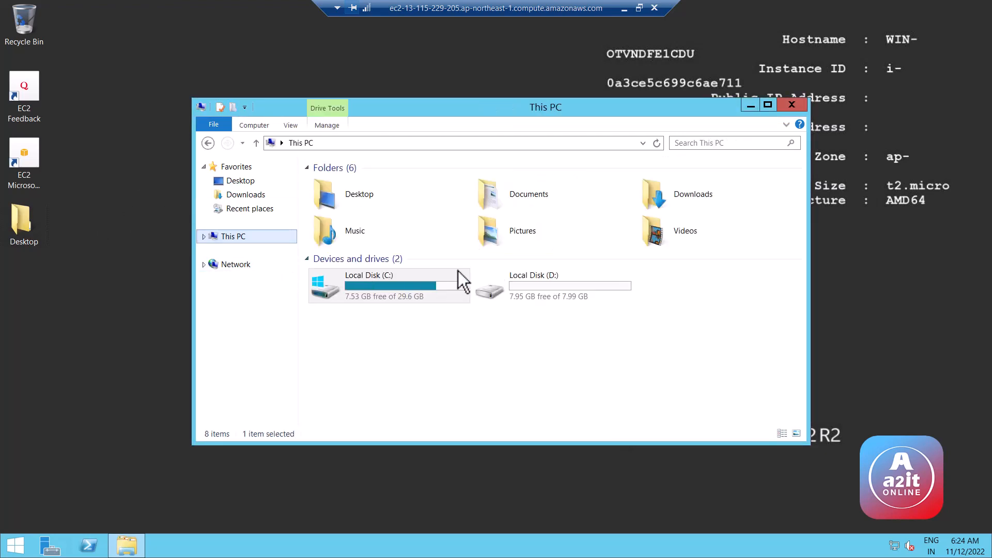
double_click(532, 288)
right_click(409, 249)
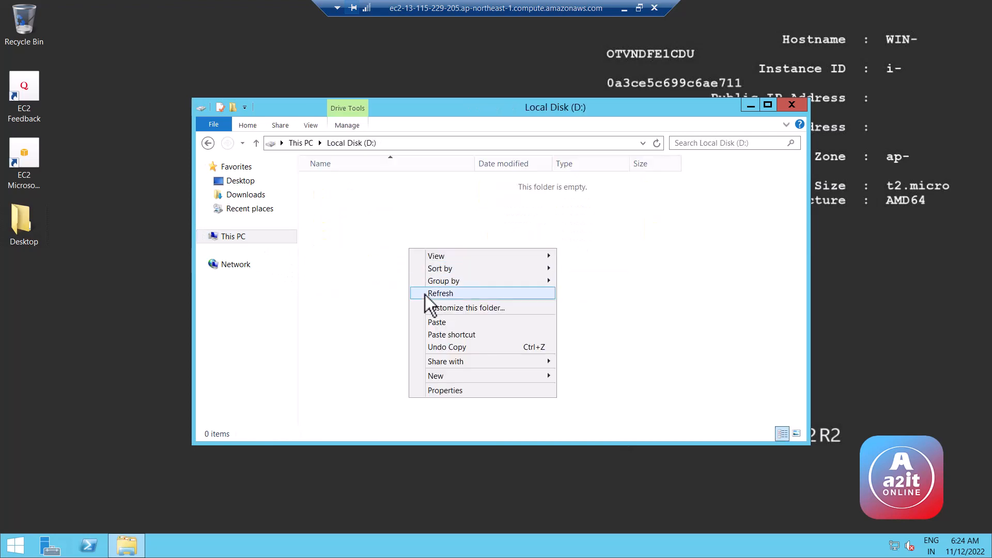
click(442, 324)
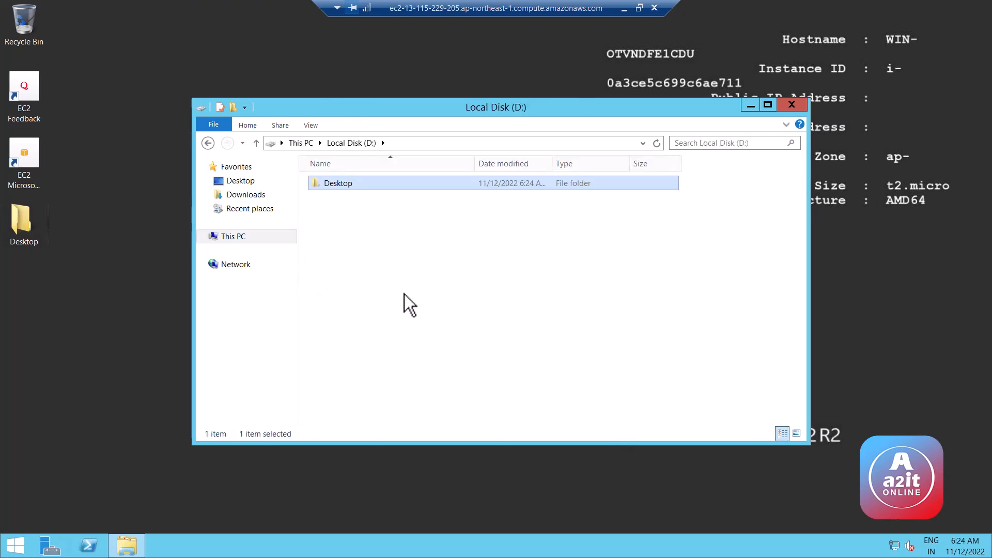
drag(493, 115, 427, 134)
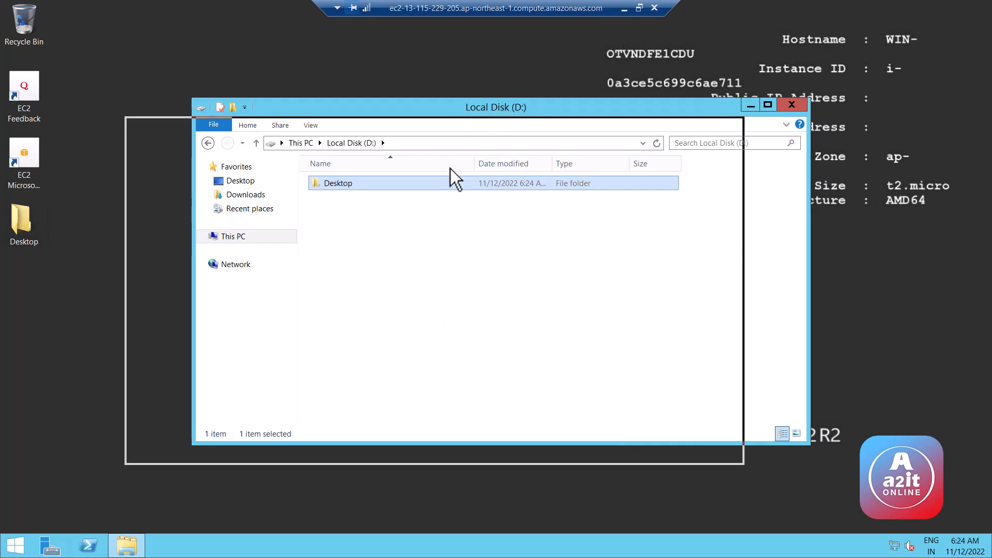
click(723, 127)
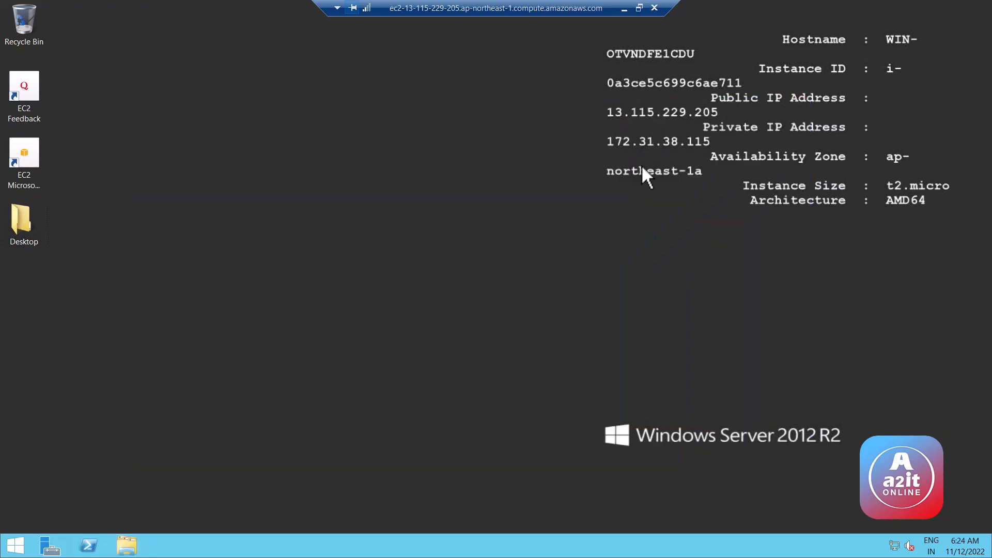
Refresh the remote server's desktop and disconnect the Remote Desktop session.
right_click(531, 169)
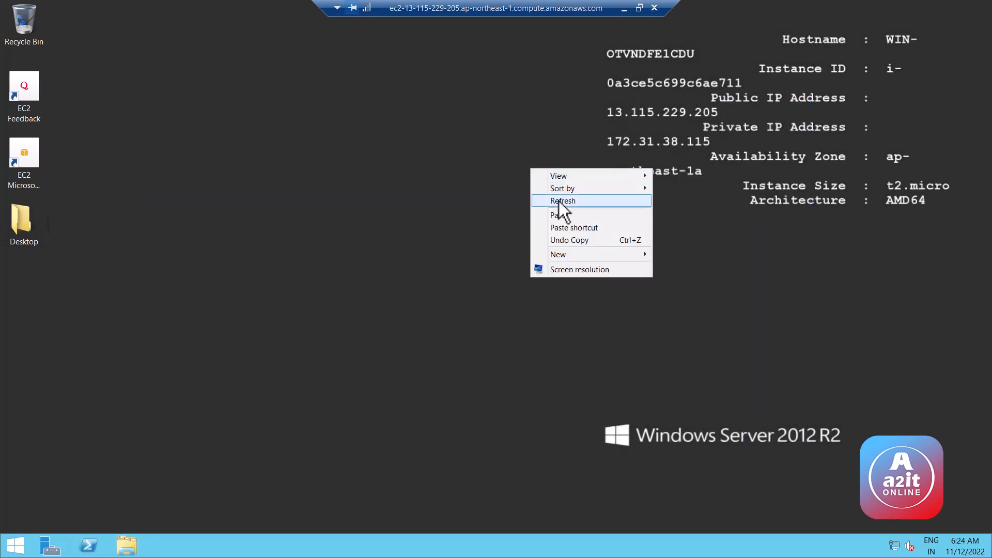
click(558, 200)
right_click(558, 200)
click(576, 233)
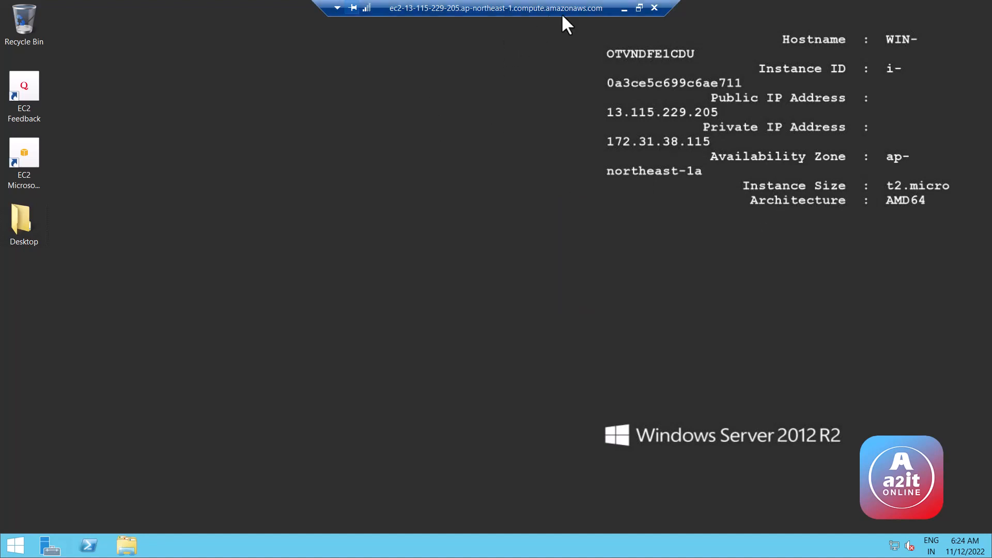
click(654, 8)
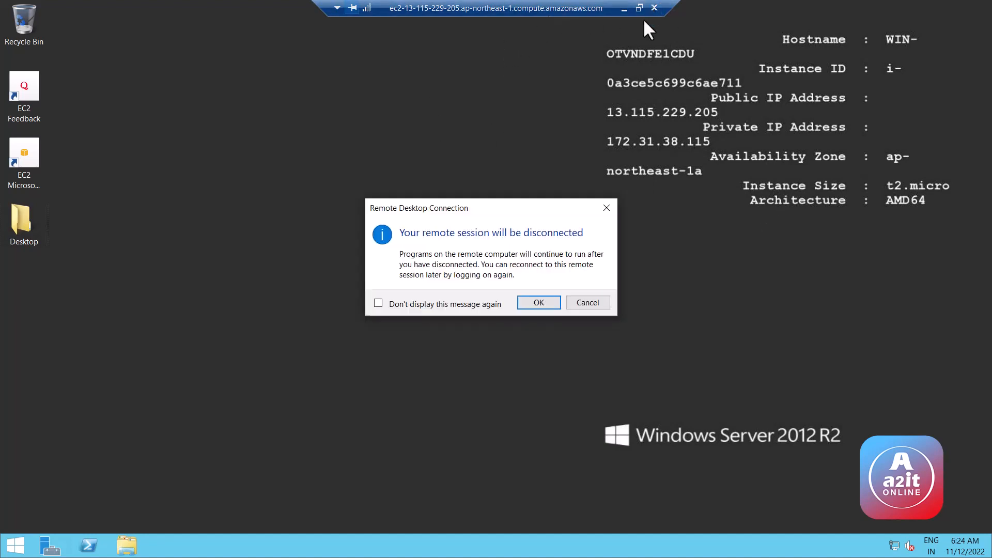
click(537, 303)
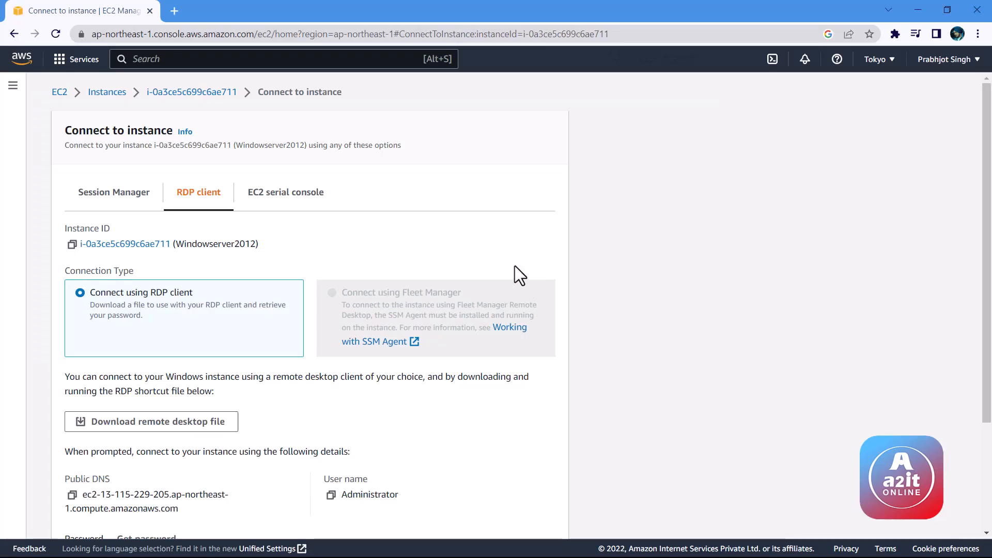
Return to the EC2 Instances list and start creating an image from the Windowserver2012 instance.
click(105, 93)
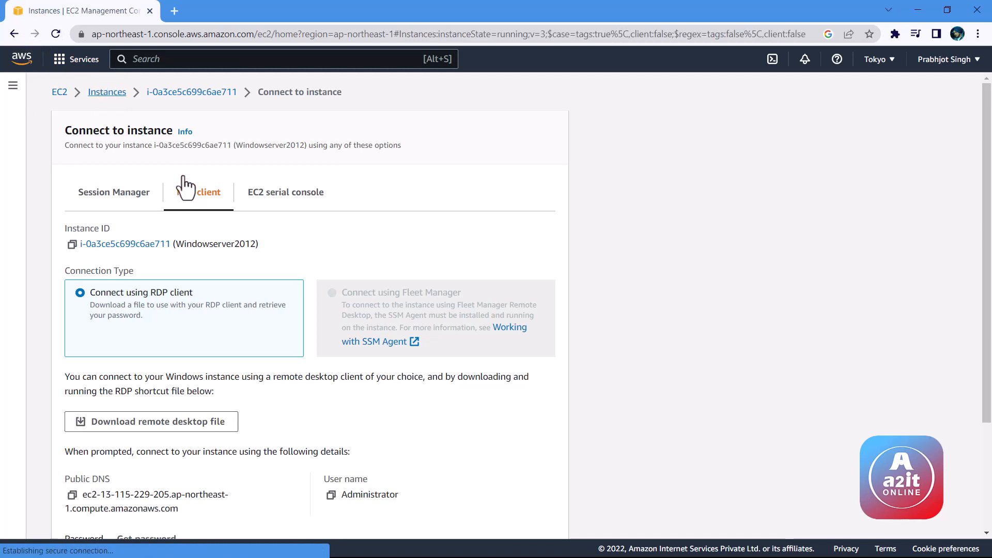
click(106, 93)
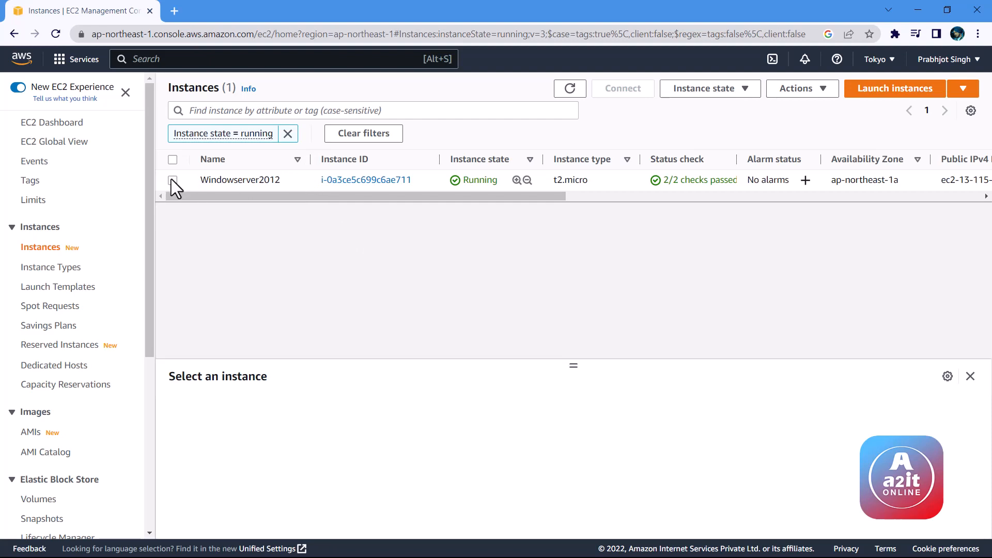
click(253, 180)
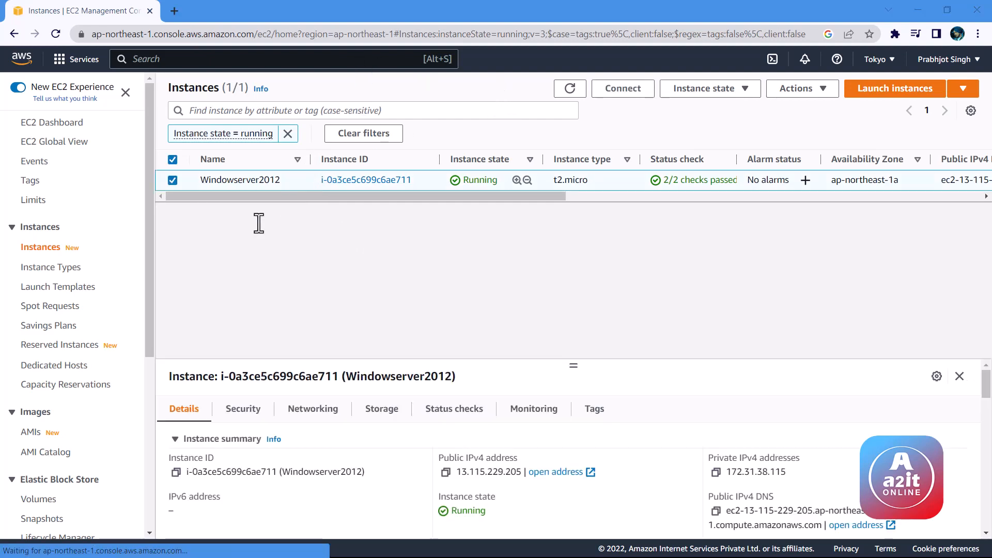
click(822, 89)
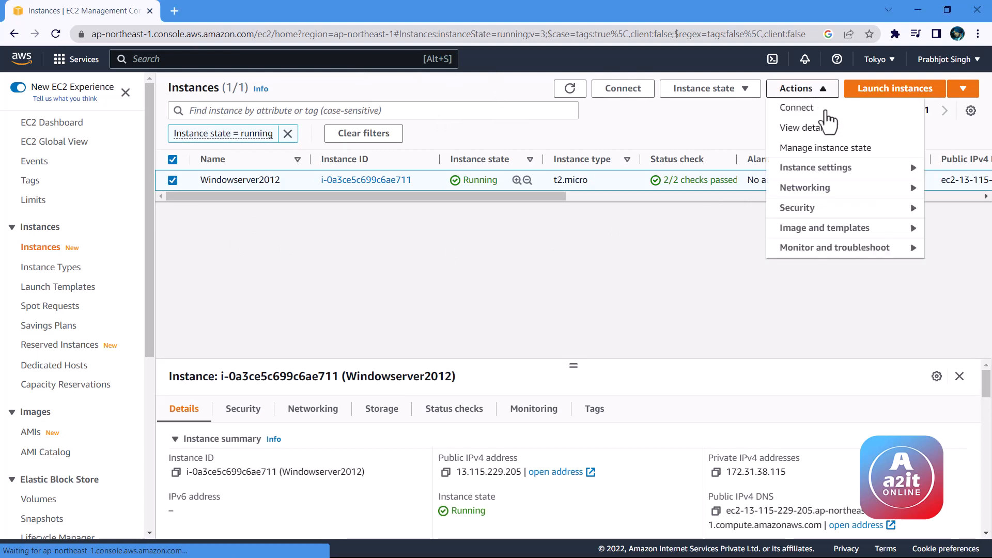
click(901, 236)
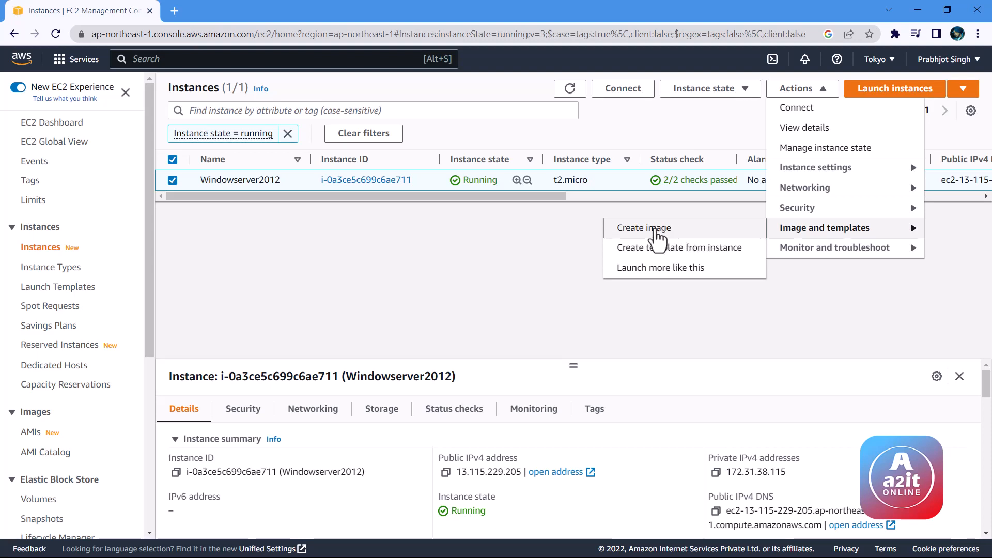
click(654, 232)
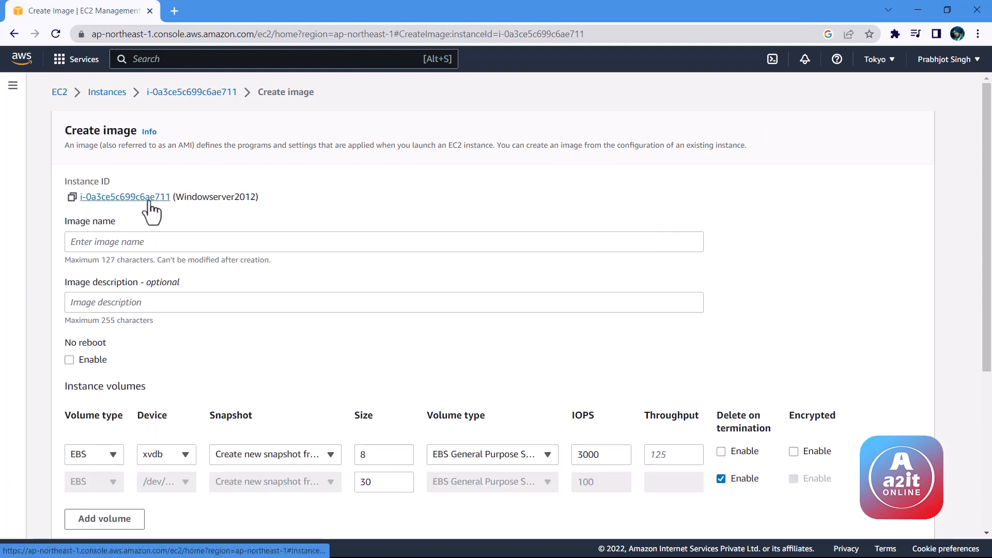
Name the image Server 2012 copy and give it the description Windows 2012.
click(133, 247)
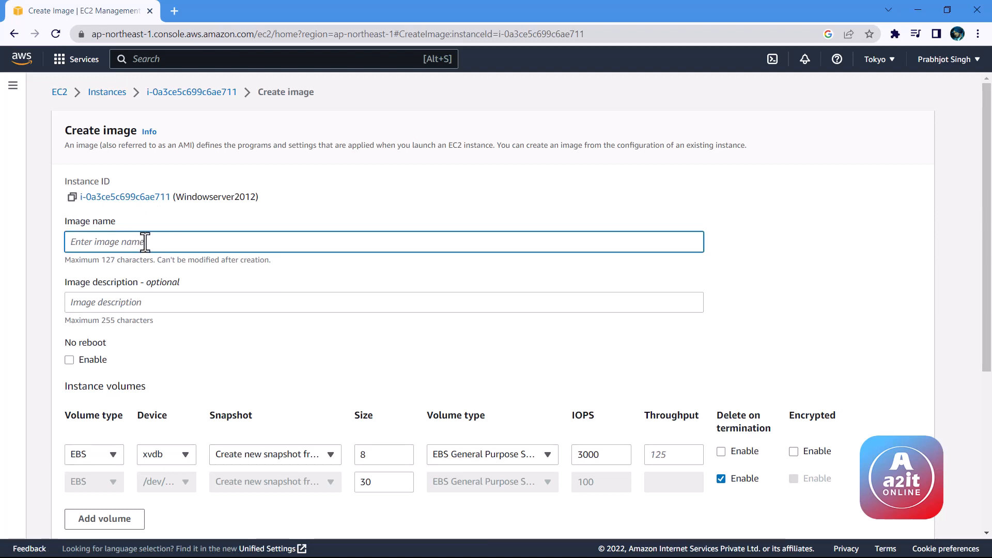
text(Server)
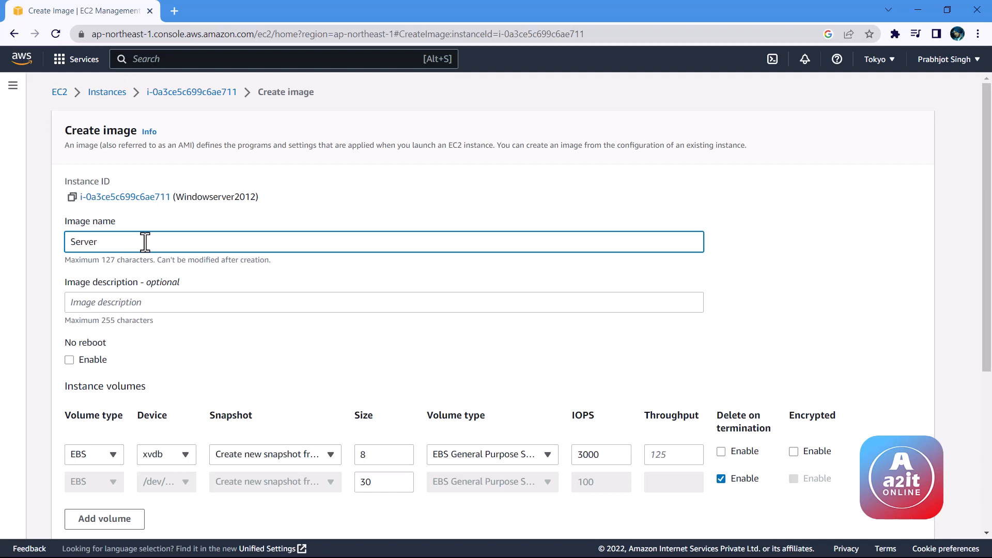
text( 2012)
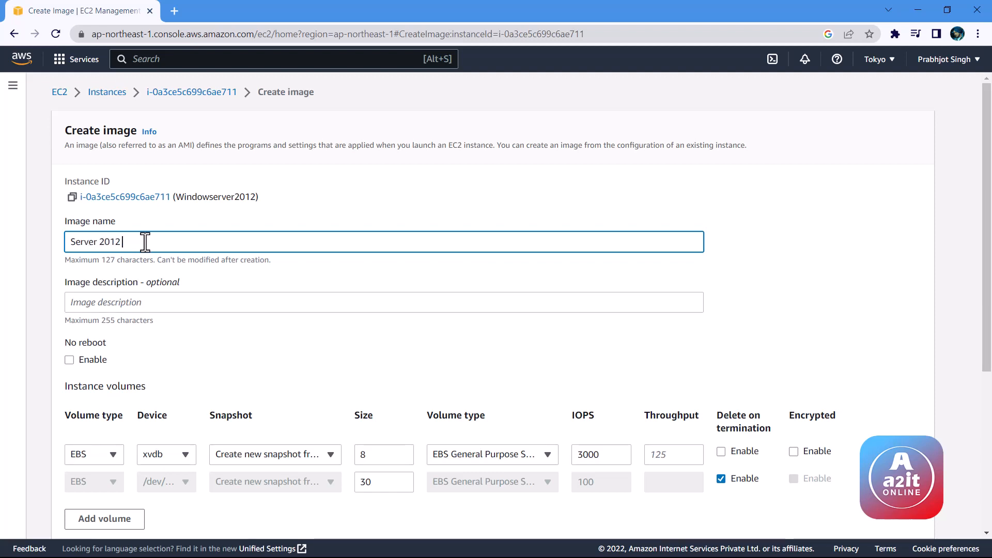
text( copy)
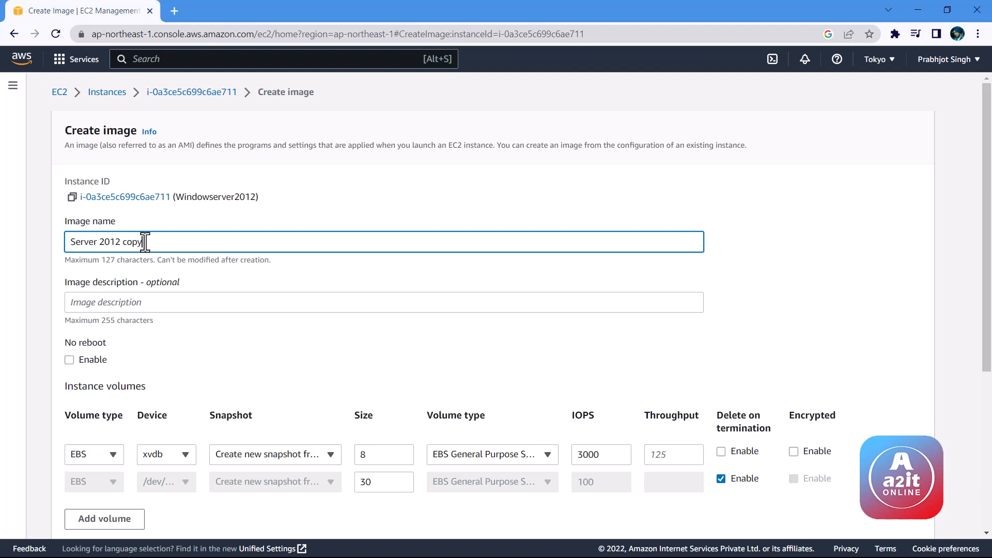
click(122, 303)
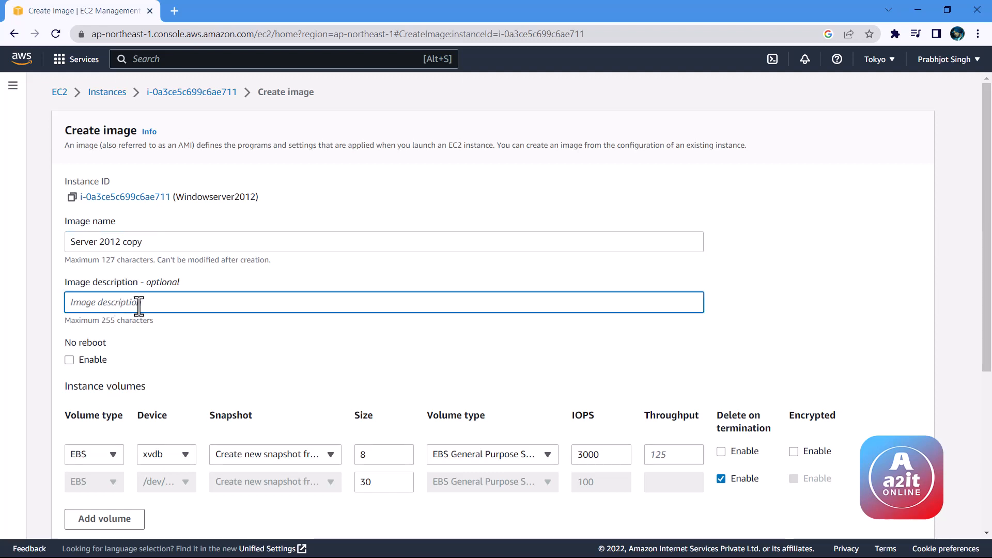
text(Windows)
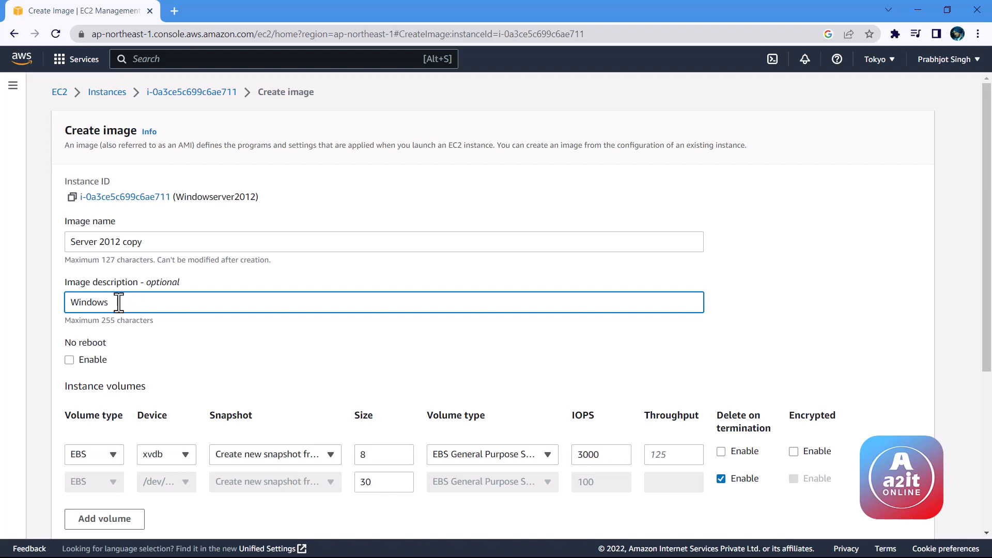
text( 2012)
Review the instance volumes and tag options, keep their default settings, and create the image.
scroll(163, 331, down, 3)
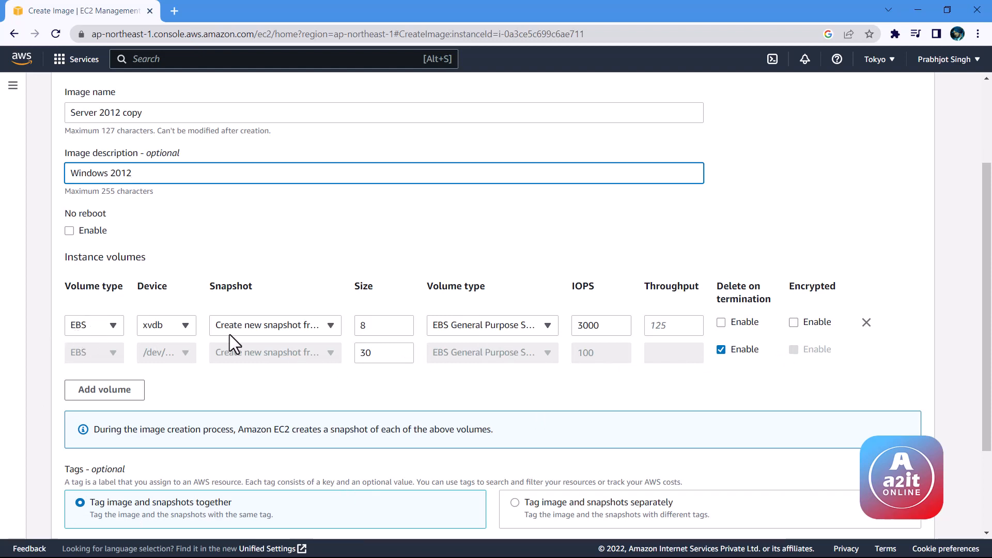
click(359, 325)
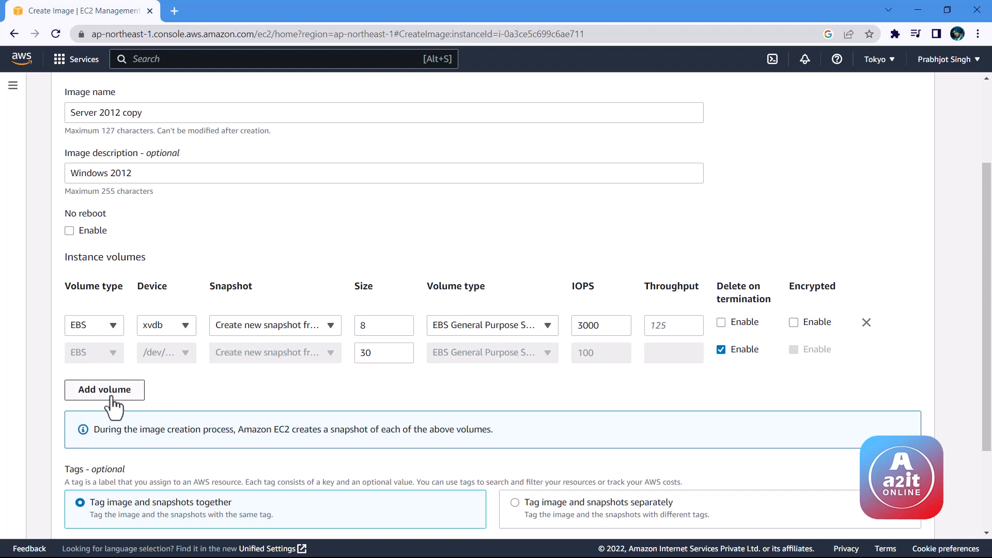
scroll(310, 413, down, 1)
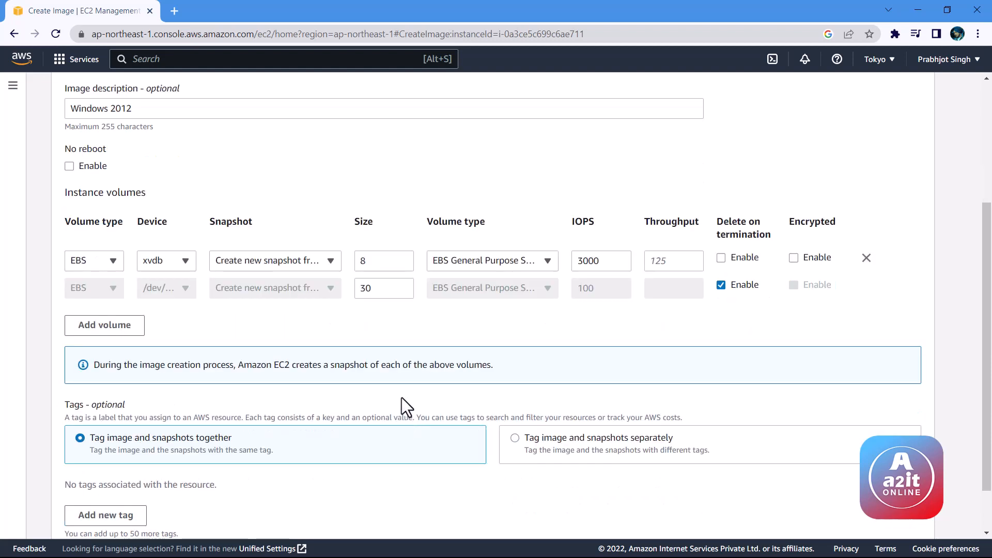
scroll(377, 403, down, 1)
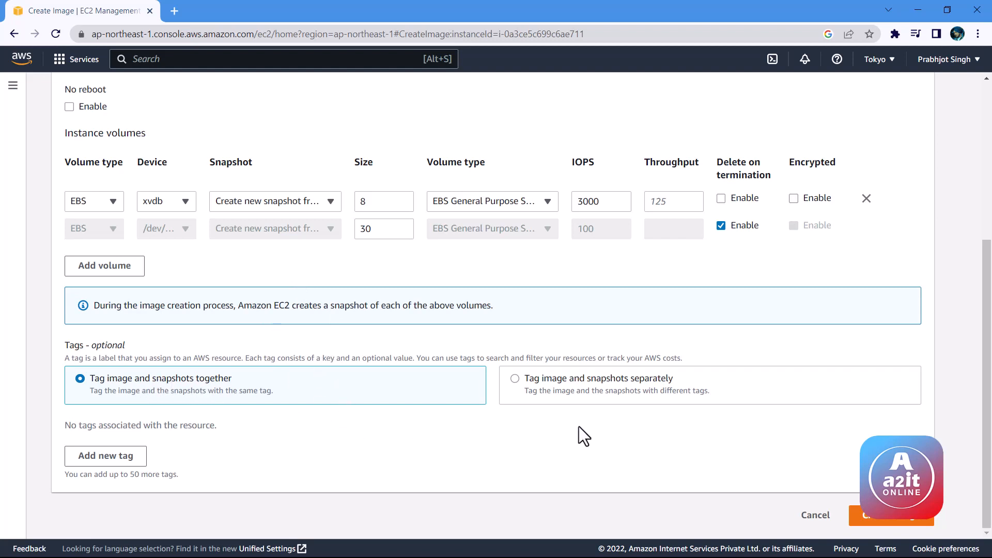
click(896, 523)
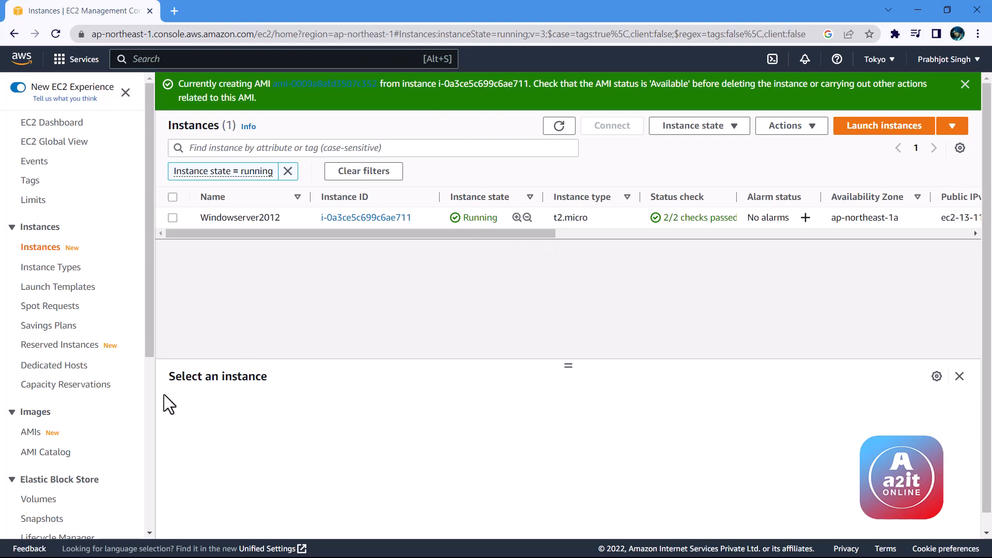
Open the list of owned AMIs and check the status of the Server 2012 copy image.
click(30, 434)
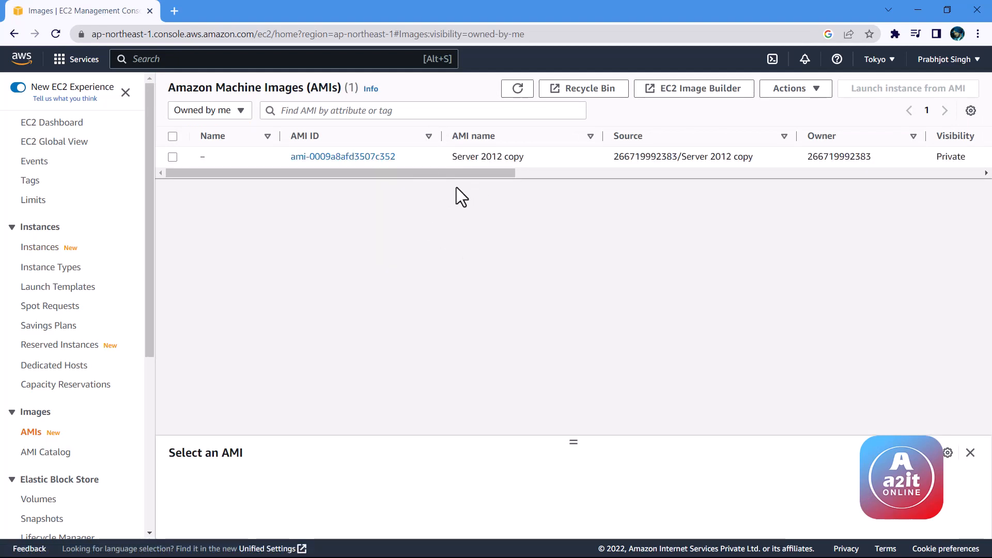
drag(454, 172, 656, 188)
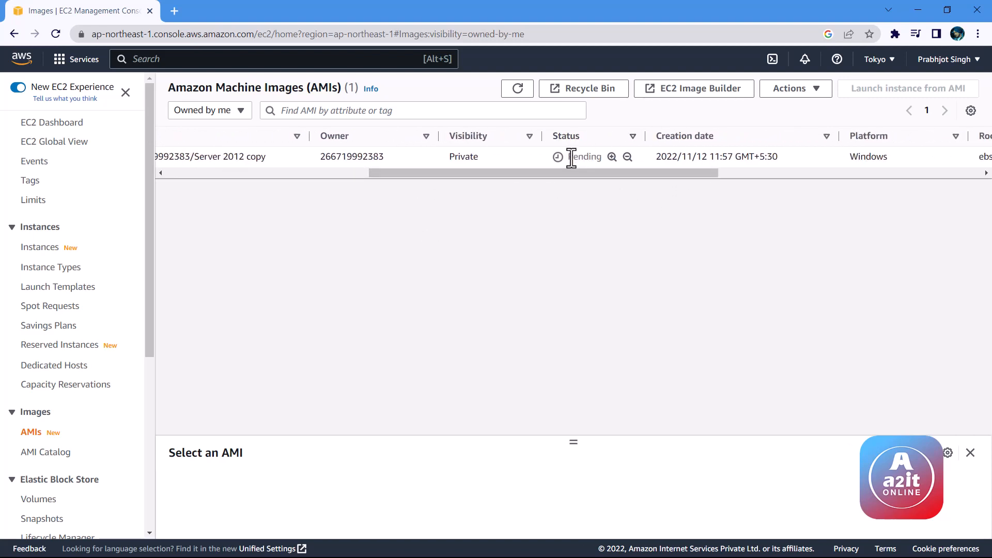
drag(575, 170, 587, 174)
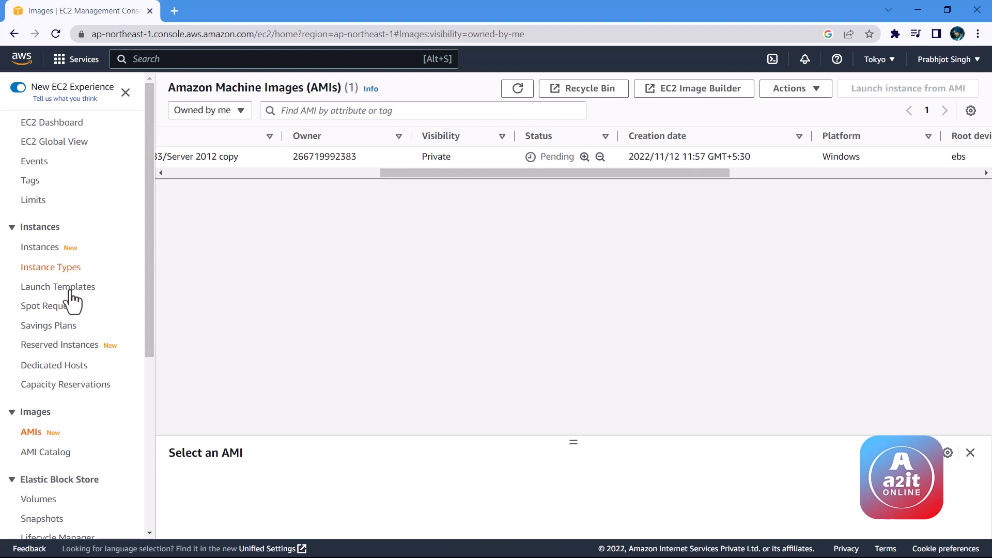
scroll(71, 359, down, 1)
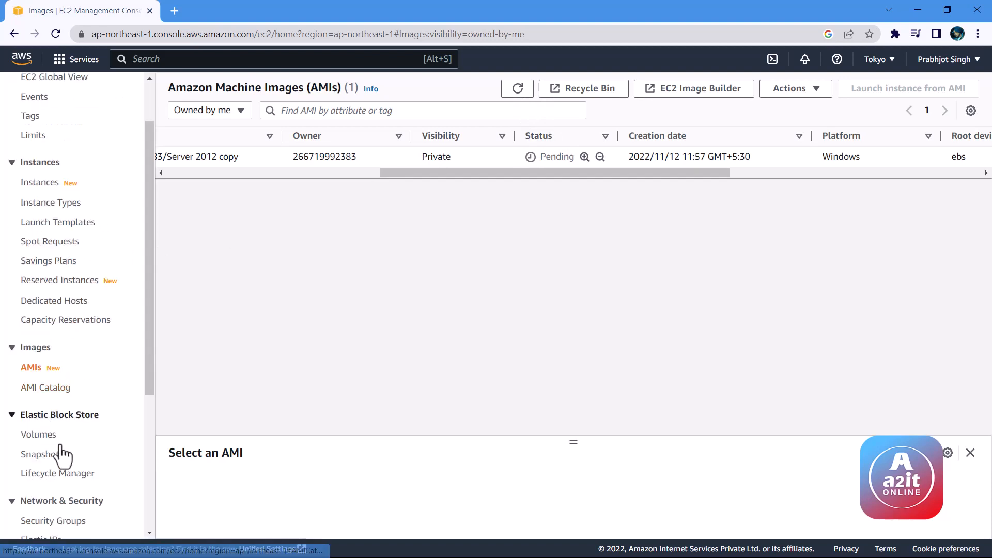
Check the status of the existing EBS snapshots, and recheck the status of the Server 2012 copy image among the owned AMIs.
click(37, 460)
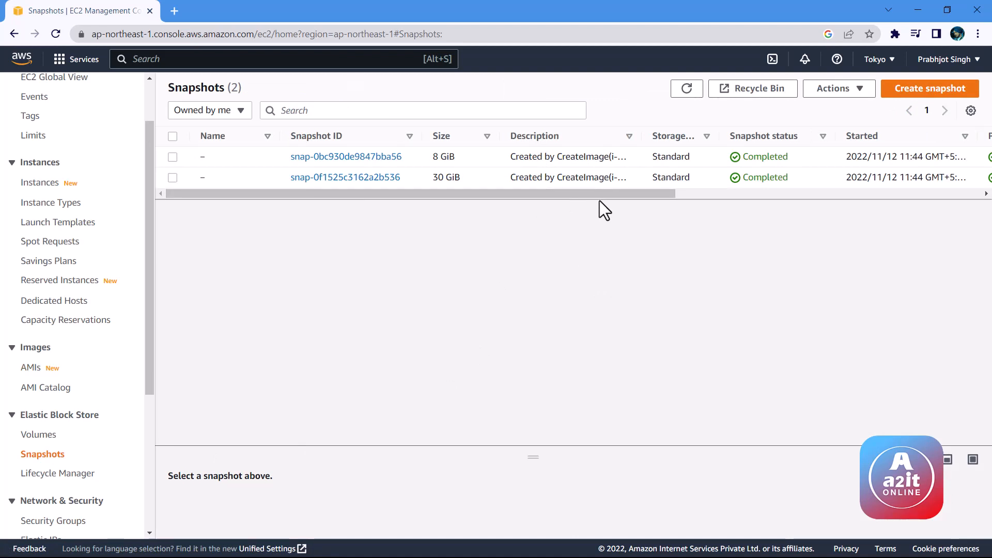
mouse_move(606, 195)
mouse_down()
mouse_move(671, 191)
mouse_move(614, 195)
mouse_up()
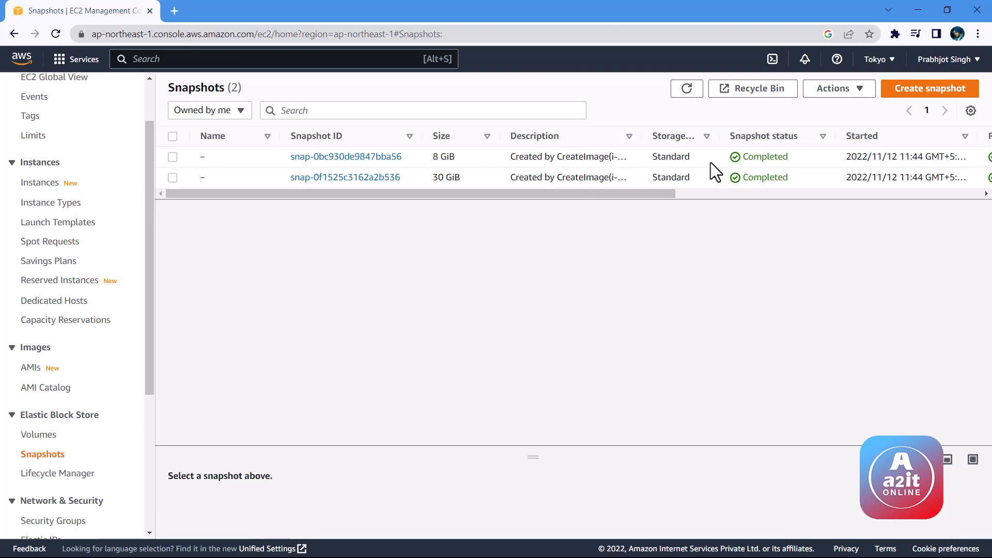
click(29, 366)
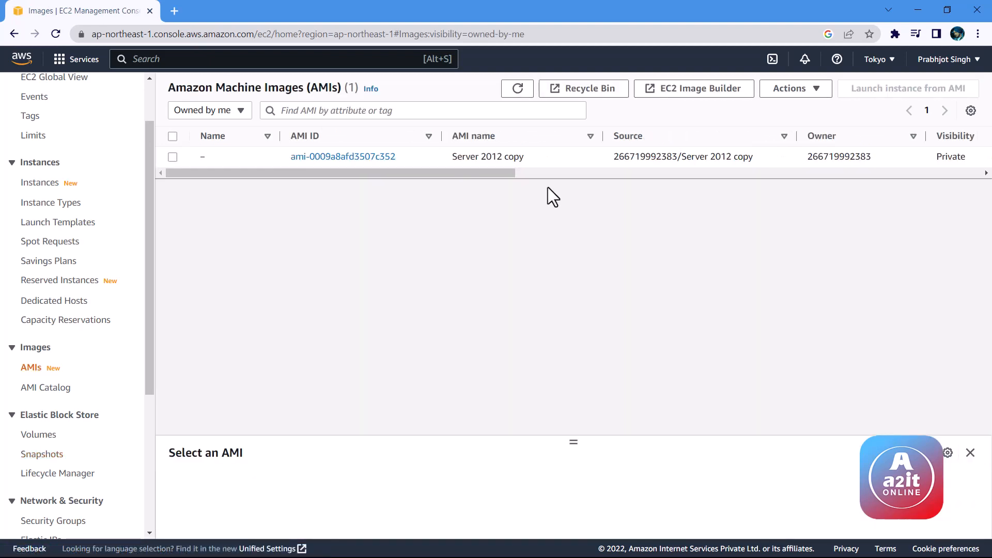
drag(502, 170, 688, 183)
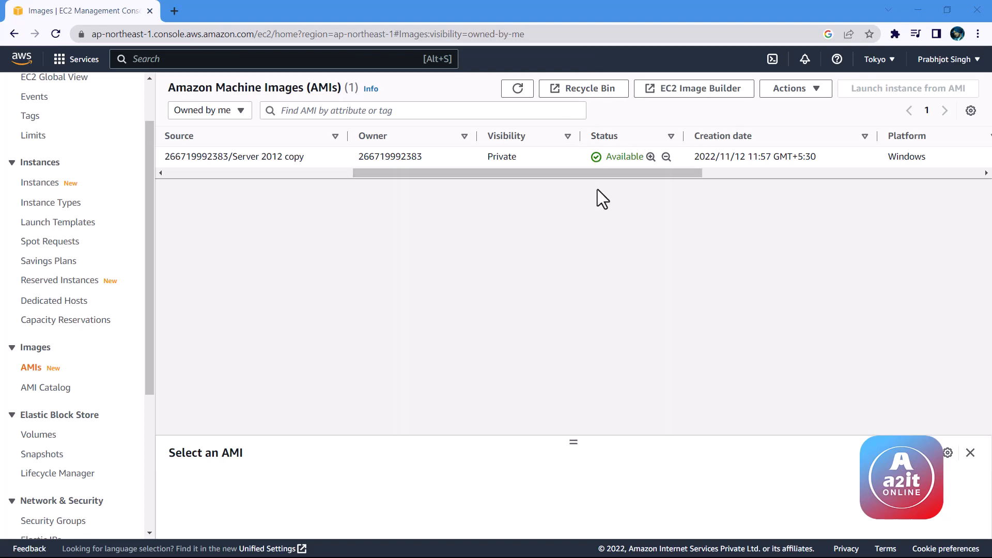
drag(569, 171, 340, 188)
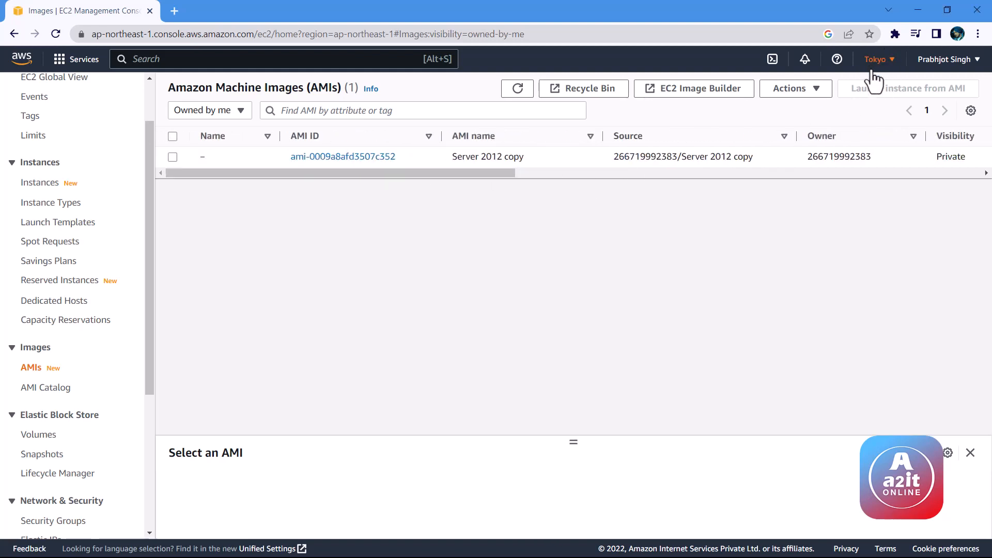
Give the Server 2012 copy AMI the name copy server Tokyo and widen the Name column to show it in full.
mouse_move(207, 159)
click(211, 159)
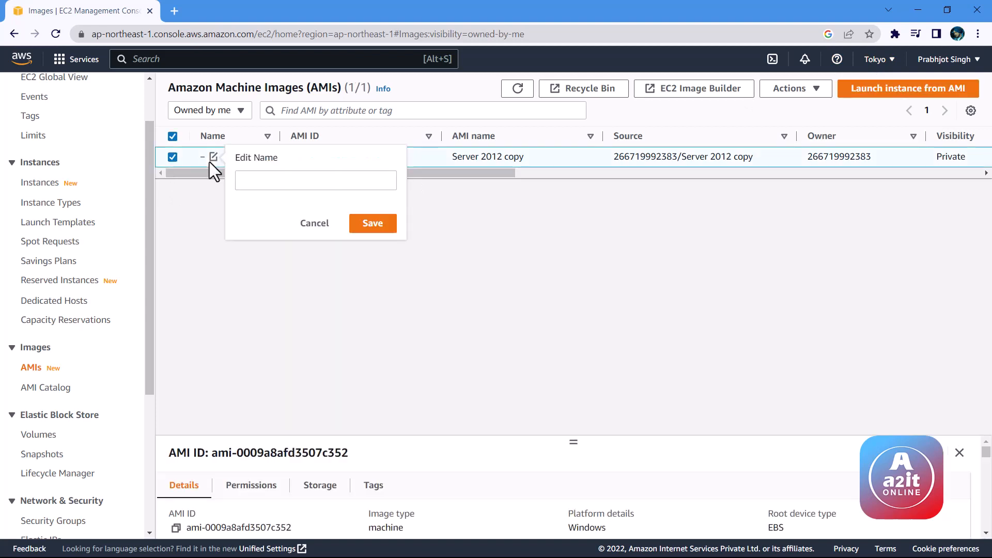
click(241, 177)
text(copy)
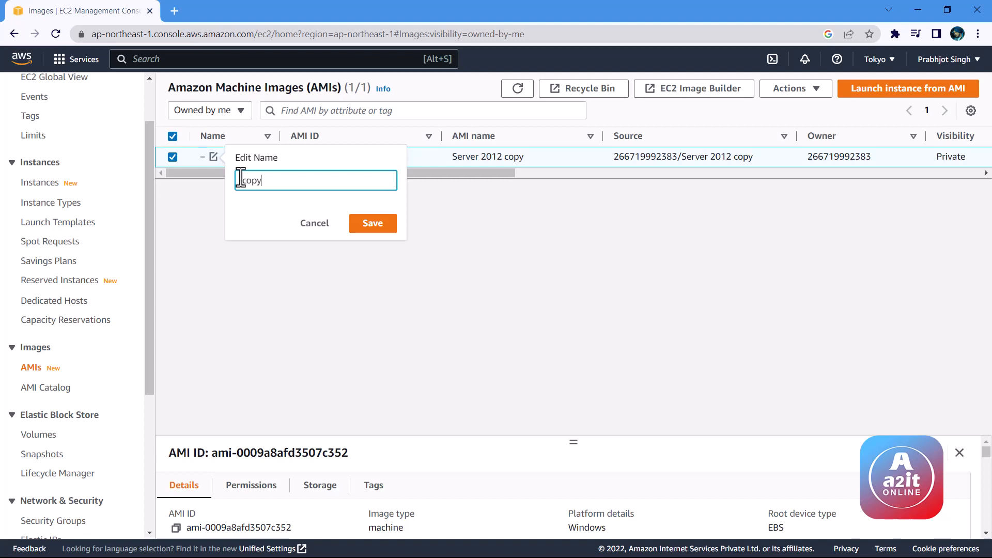
text( server Tokyo)
click(363, 223)
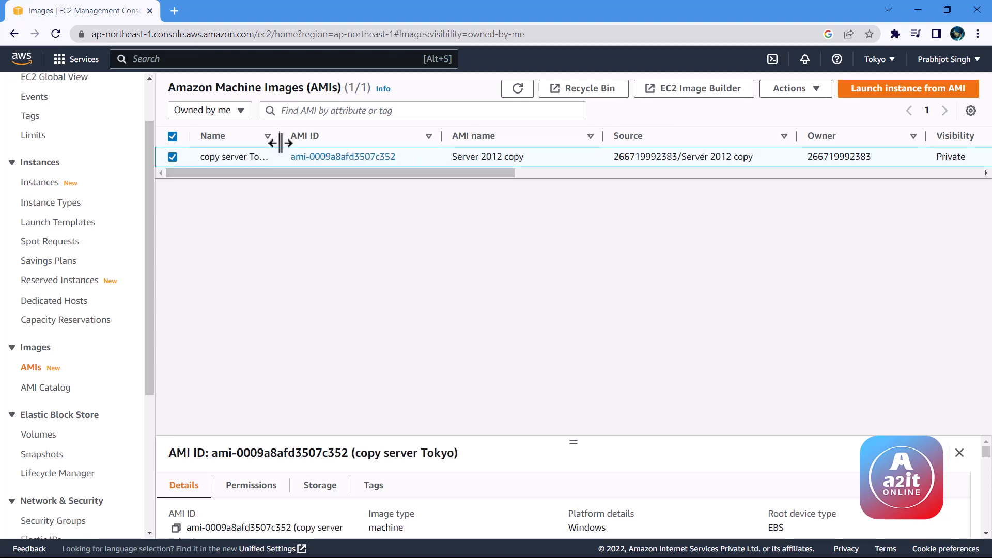
drag(280, 143, 299, 143)
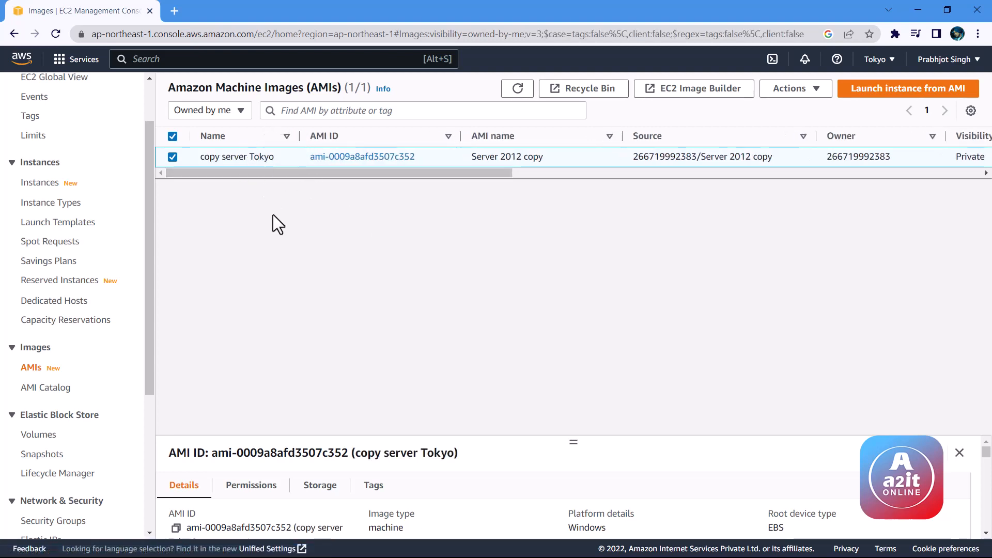
Terminate the Windowserver2012 instance and refresh the instance list to follow its state.
click(51, 187)
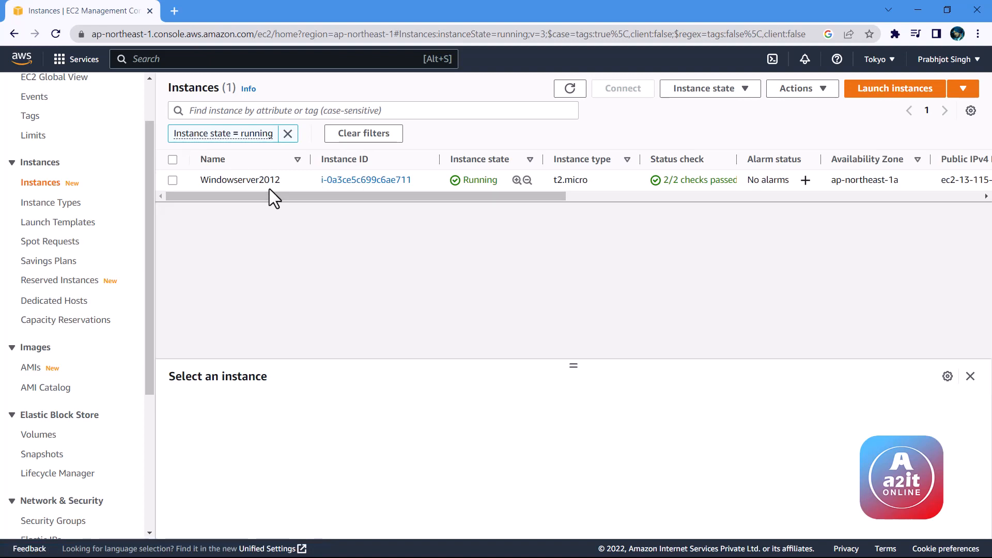
click(172, 180)
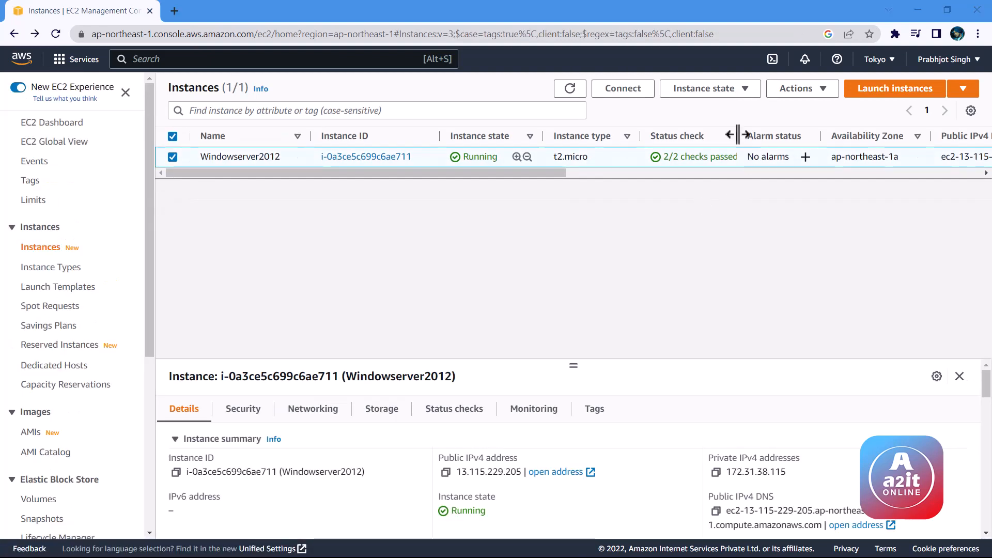
click(745, 90)
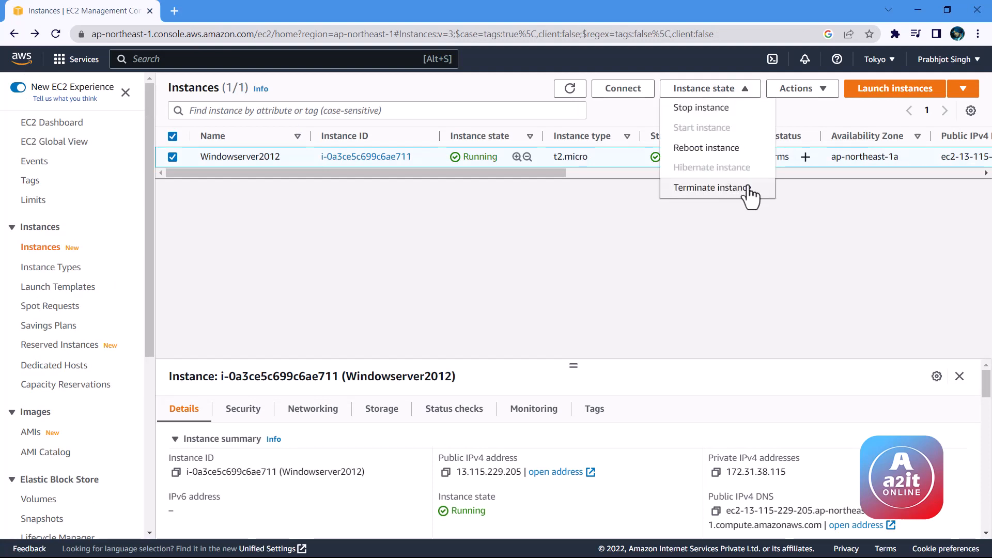
click(704, 194)
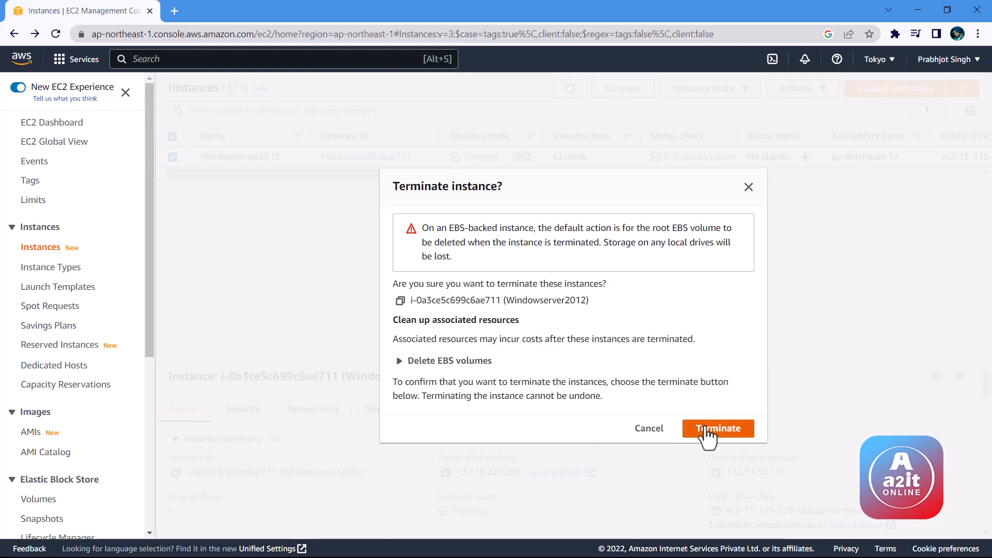
click(709, 430)
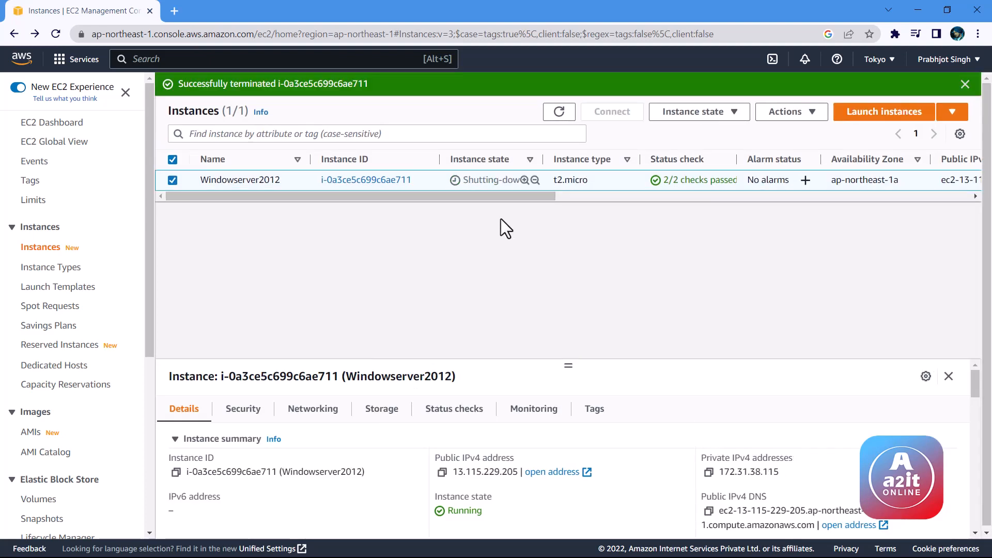
click(560, 112)
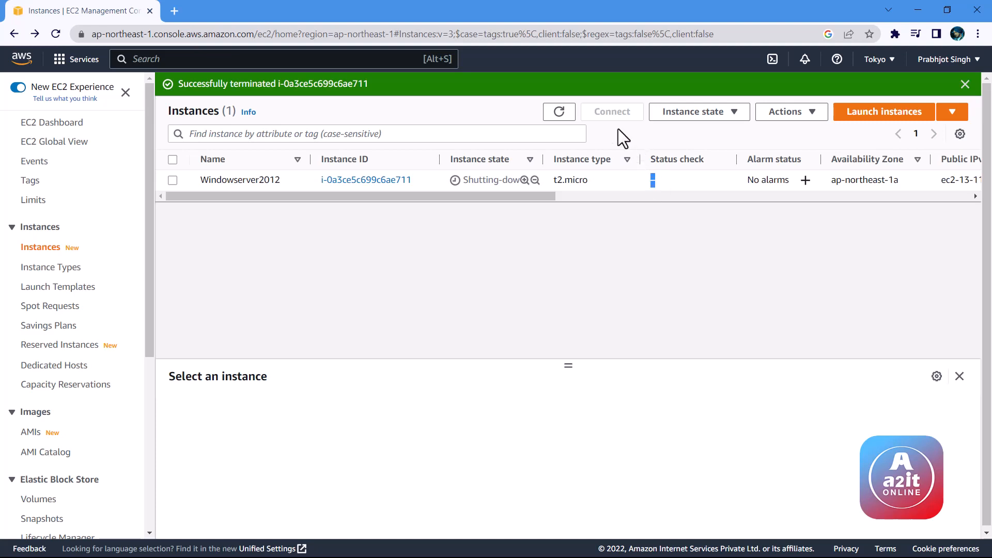
click(549, 115)
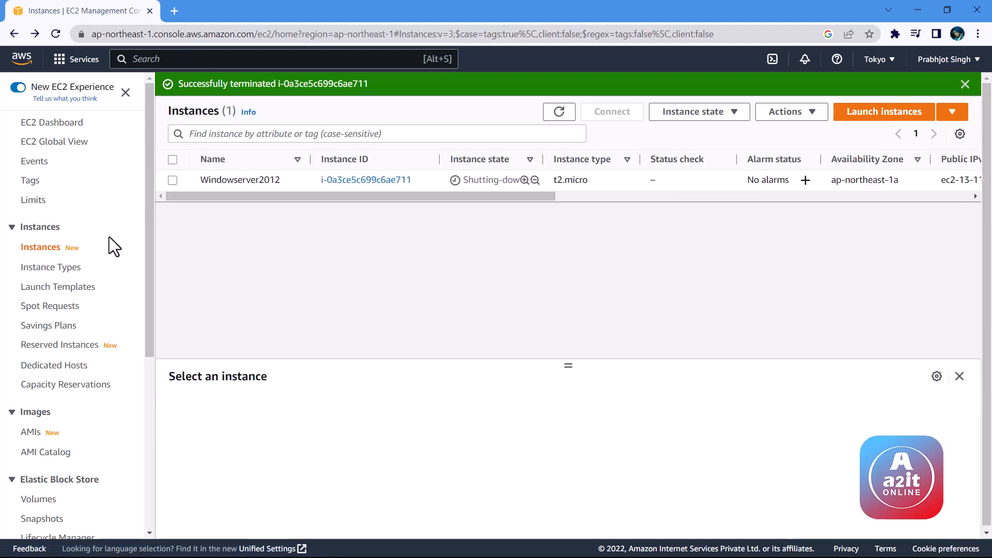
Open the EBS volumes list and inspect the size and details of the remaining volume.
scroll(106, 248, down, 1)
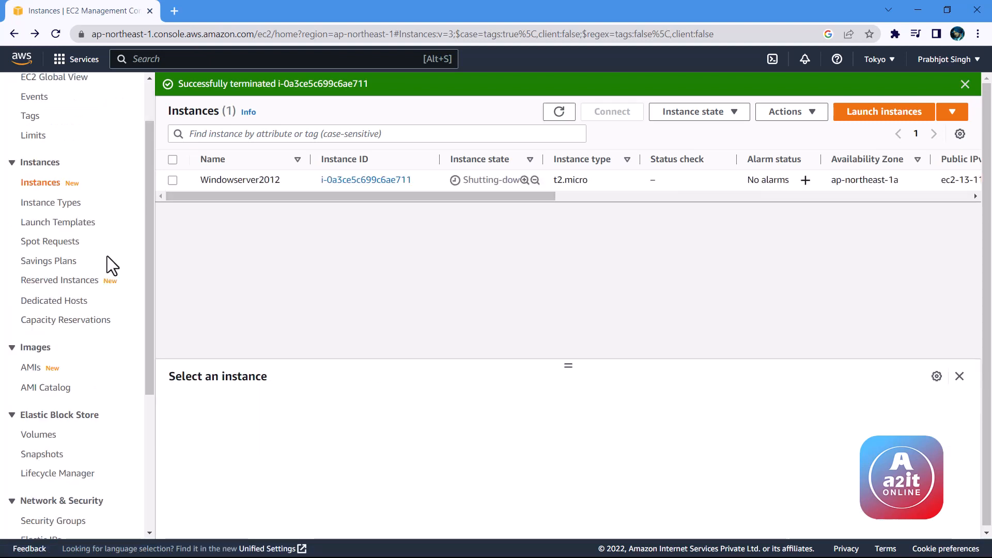
click(37, 438)
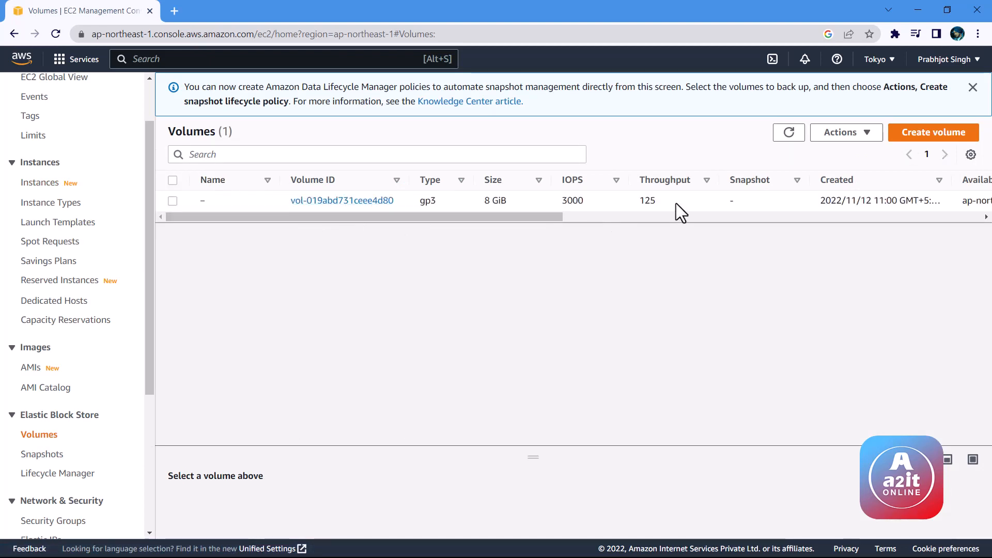
drag(482, 203, 502, 202)
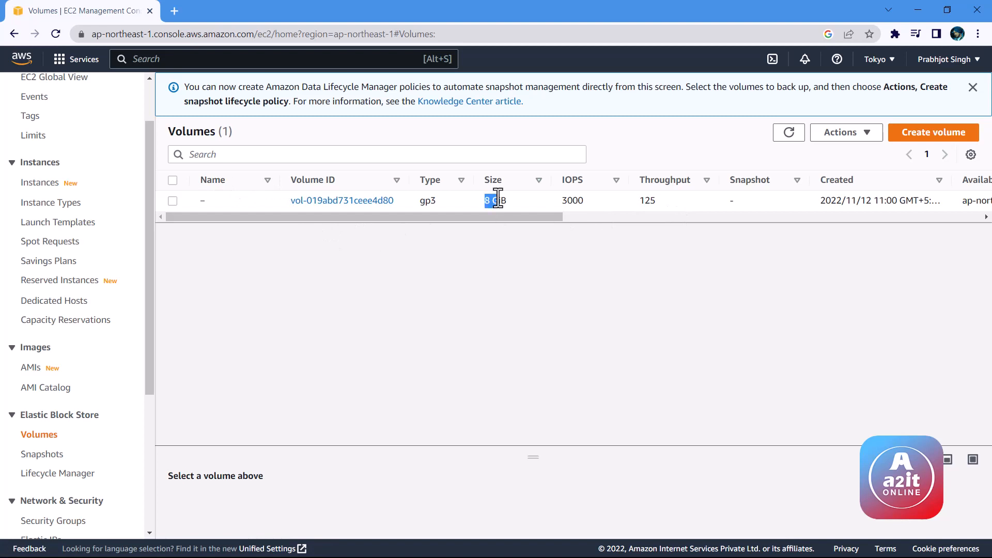
click(497, 202)
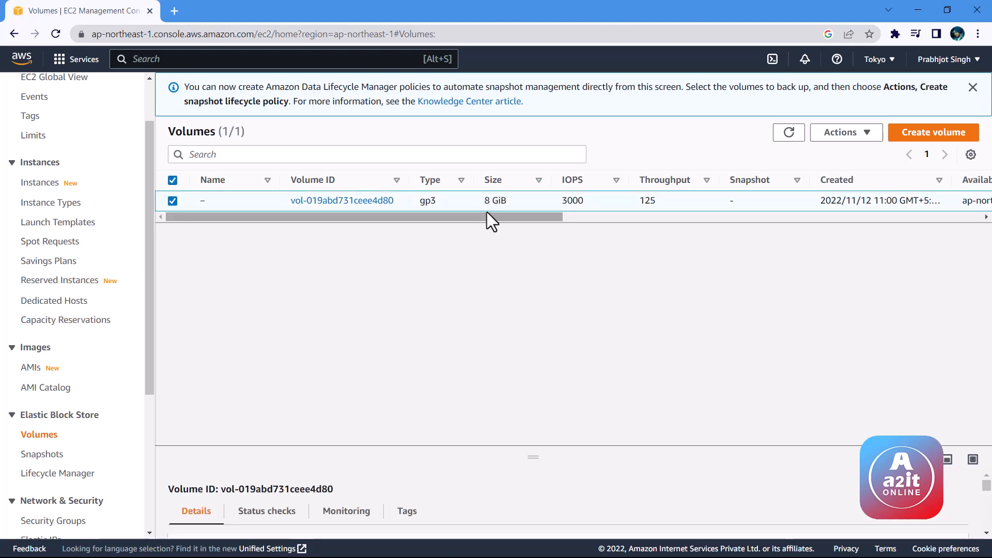
click(172, 201)
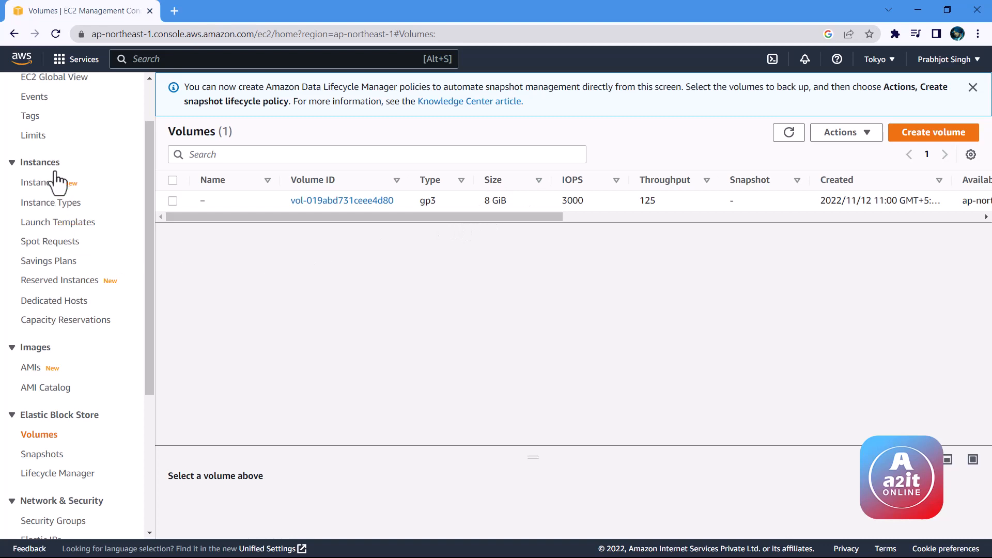
Recheck the state of Windowserver2012 in the refreshed instance list and look over the available AWS regions.
click(43, 188)
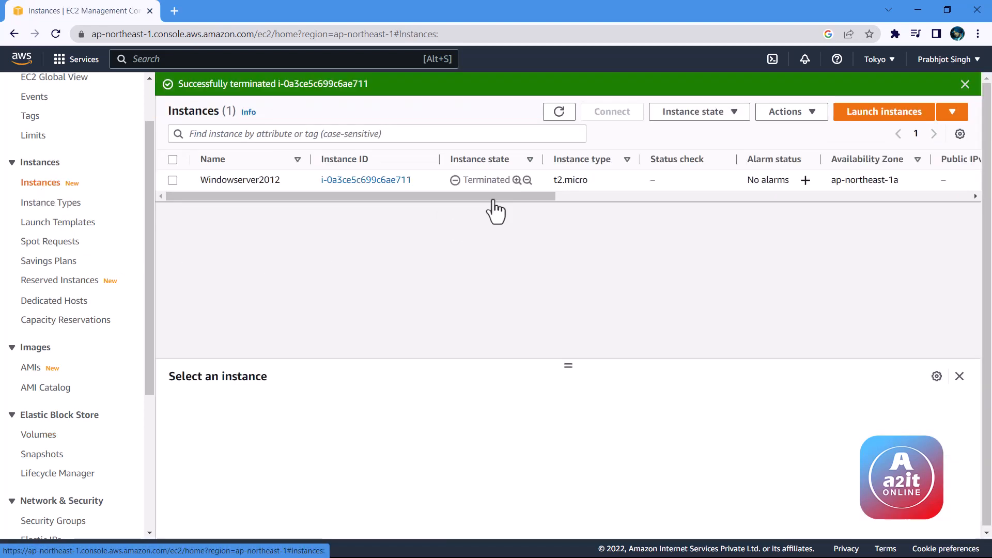
click(561, 117)
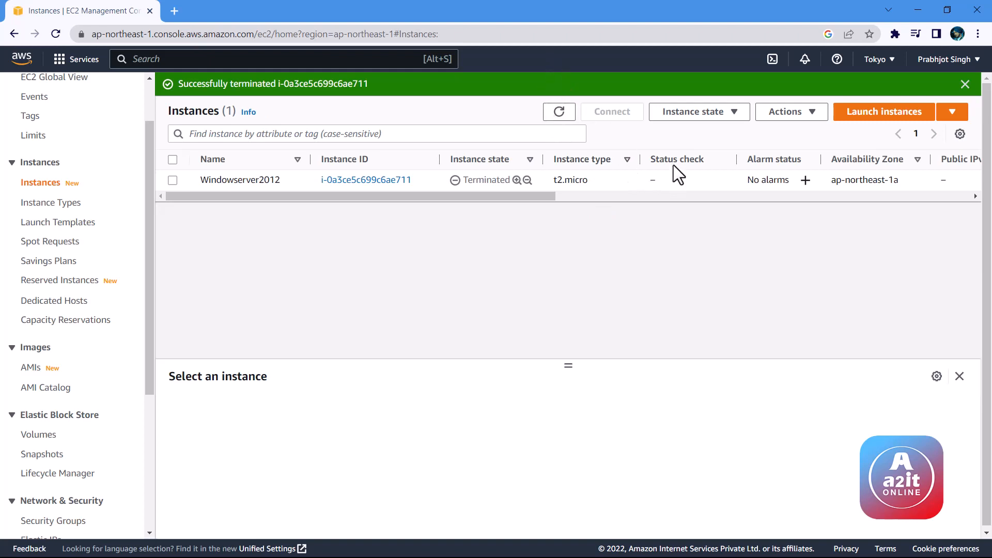
mouse_move(533, 200)
mouse_down()
mouse_move(542, 200)
mouse_move(516, 198)
mouse_up()
drag(465, 180, 511, 184)
click(512, 180)
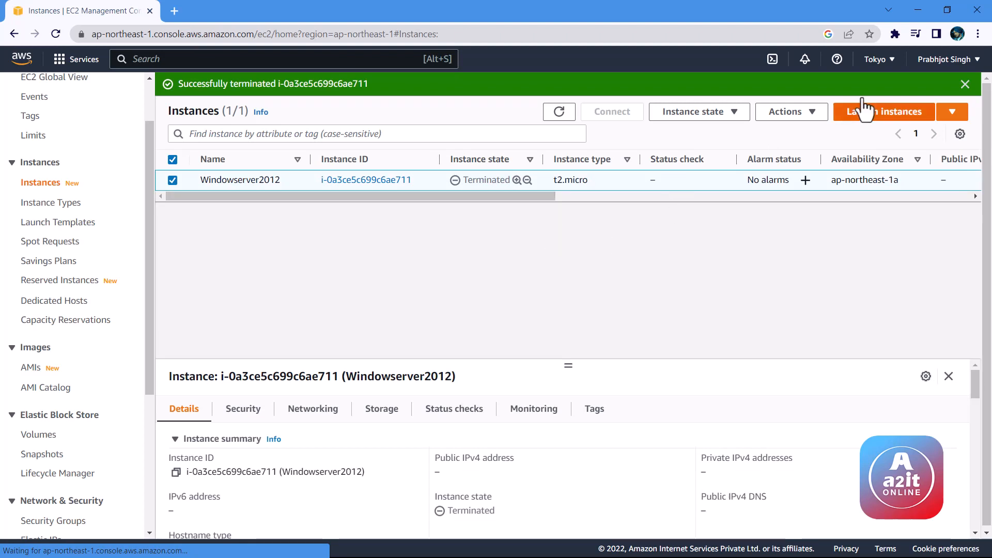
click(878, 65)
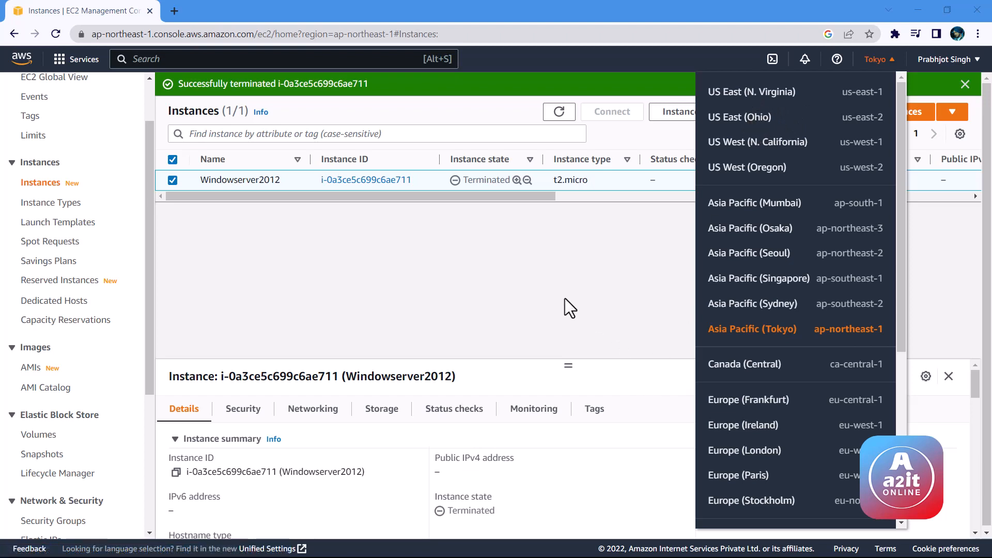
click(596, 212)
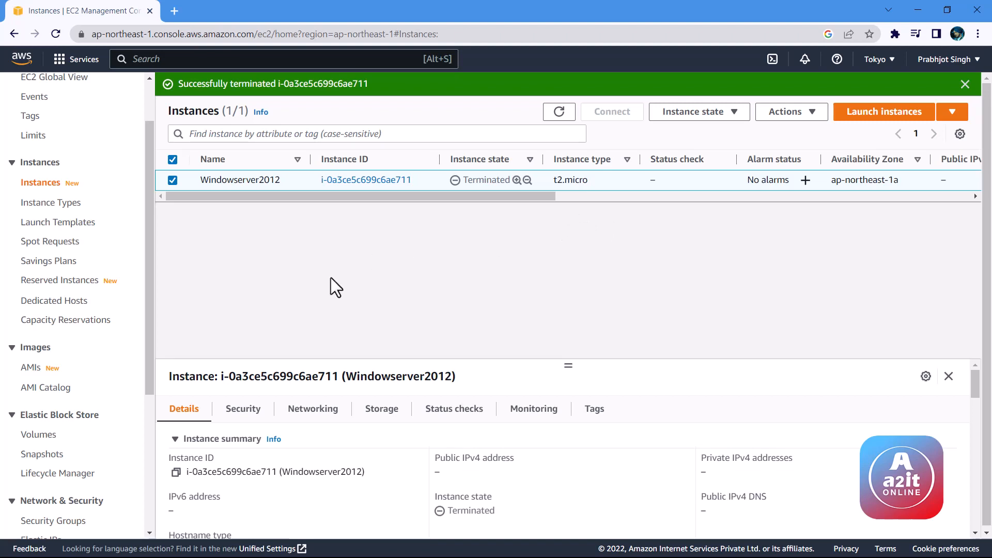
Return to the owned AMIs and start copying the copy server Tokyo image.
click(37, 367)
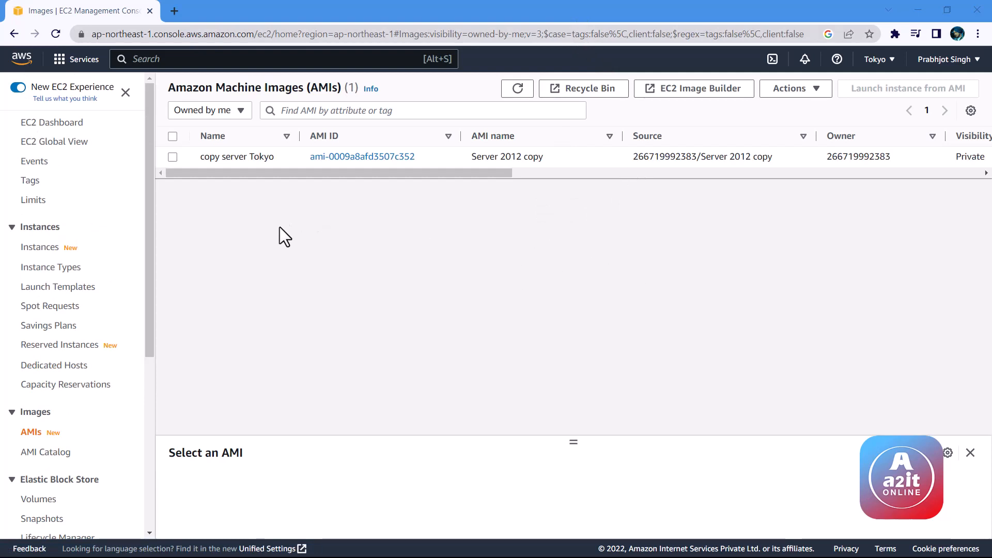
click(172, 157)
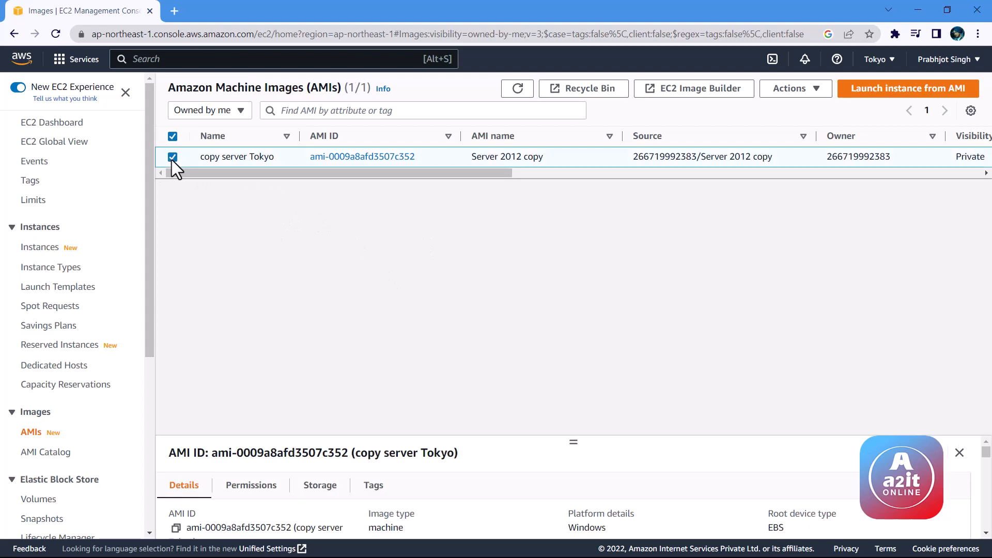
click(816, 95)
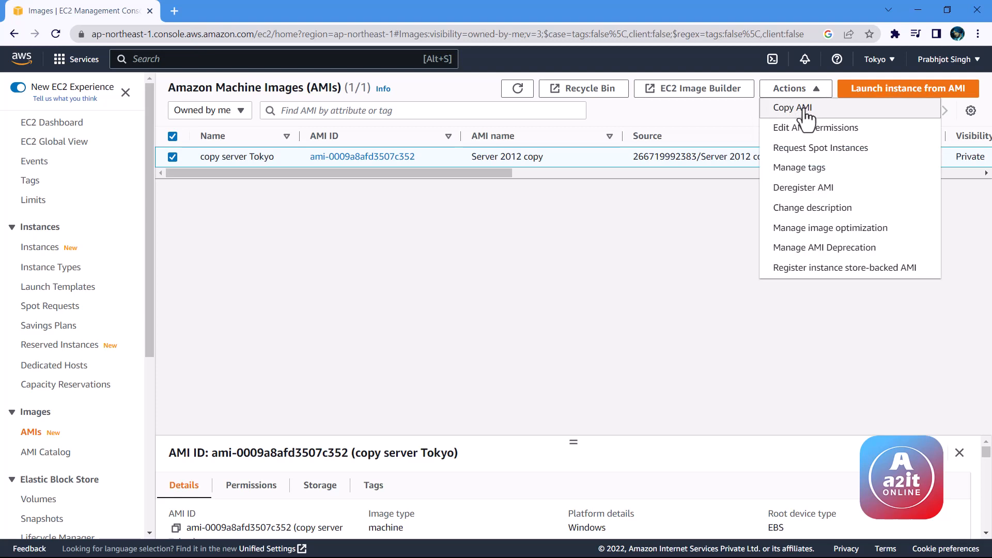
click(804, 111)
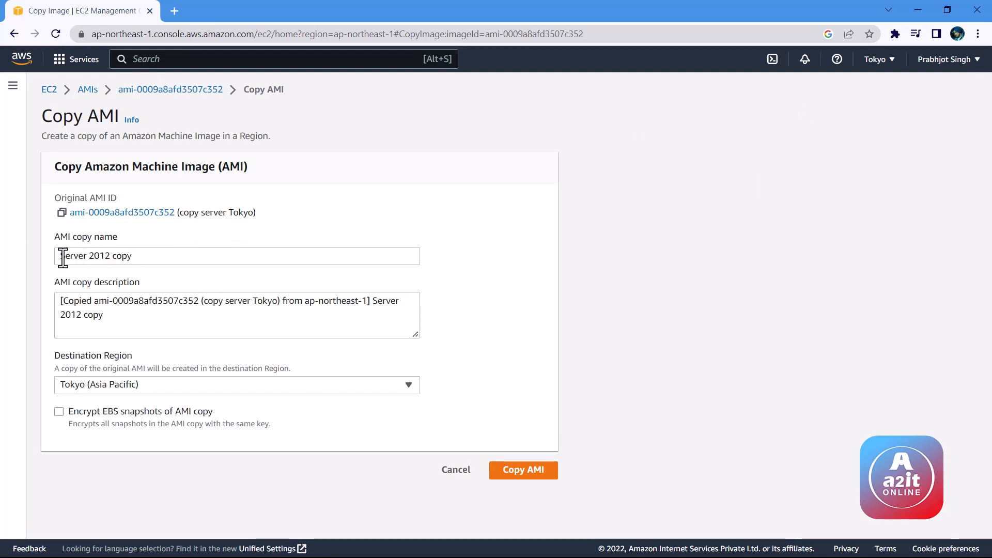
Keep the copy name Server 2012 copy, set the destination region to US East (Ohio), and enable encryption of the copy's EBS snapshots.
drag(63, 257, 131, 257)
click(132, 257)
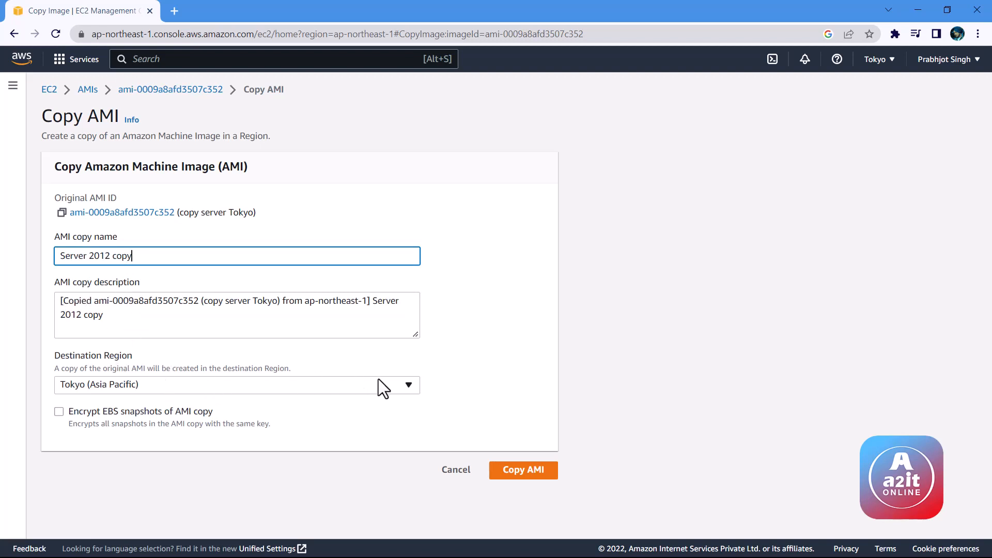
click(406, 385)
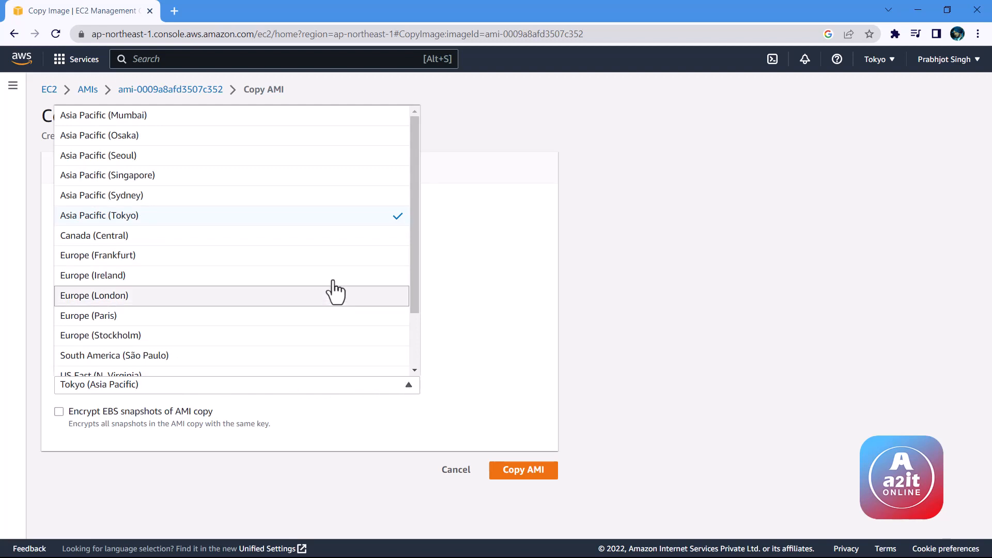
scroll(336, 289, down, 3)
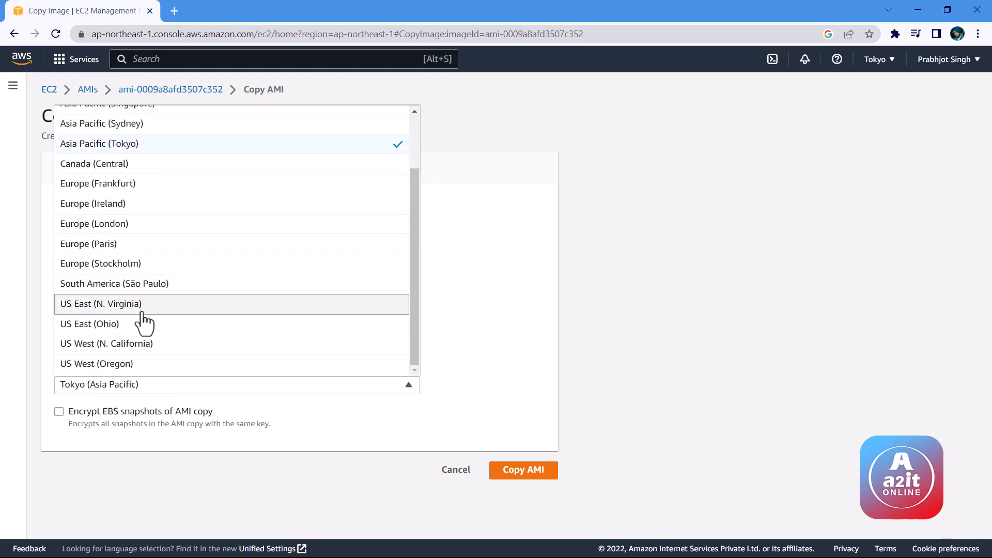
click(104, 326)
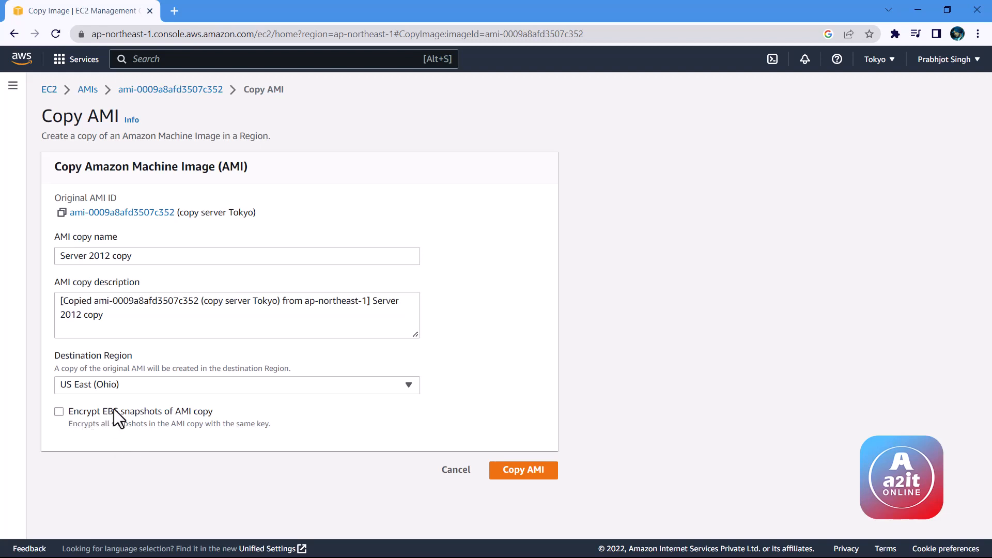
click(58, 411)
scroll(111, 376, down, 3)
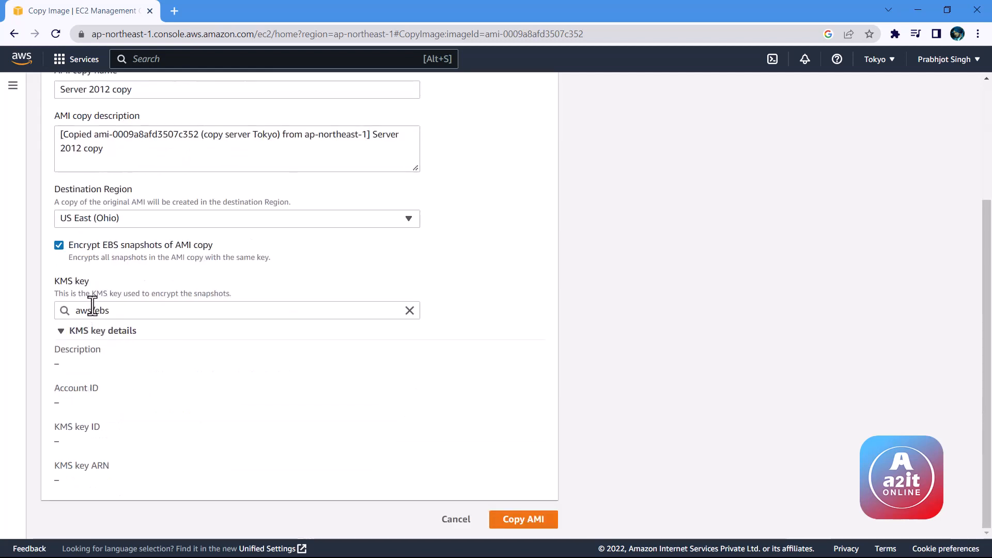
Turn off encryption of the copy's EBS snapshots and start copying the AMI to US East (Ohio).
click(338, 311)
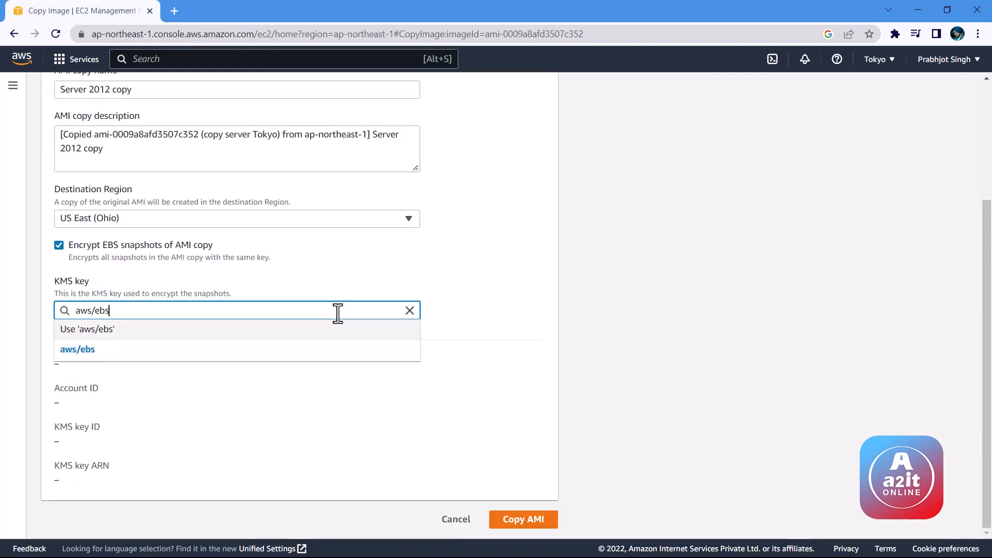
click(451, 312)
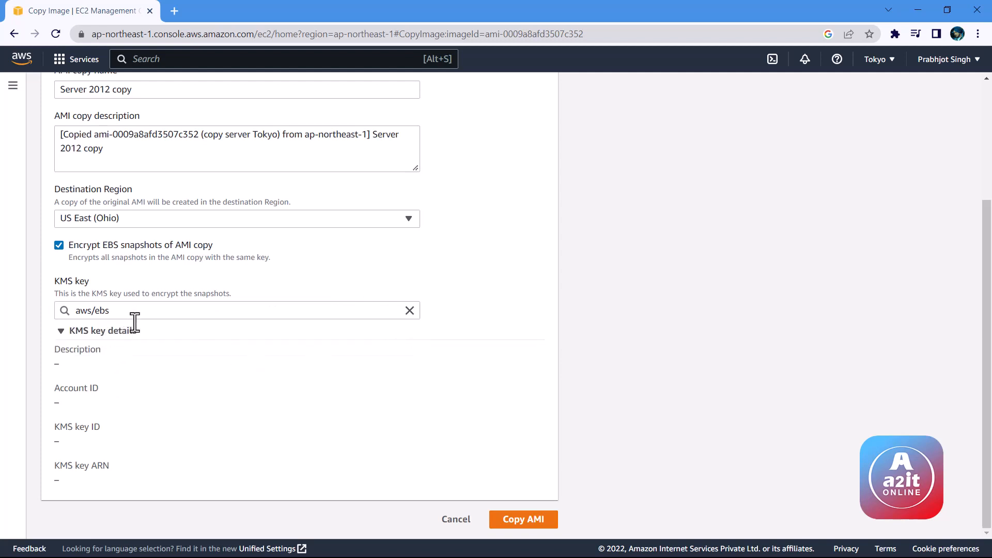
click(59, 245)
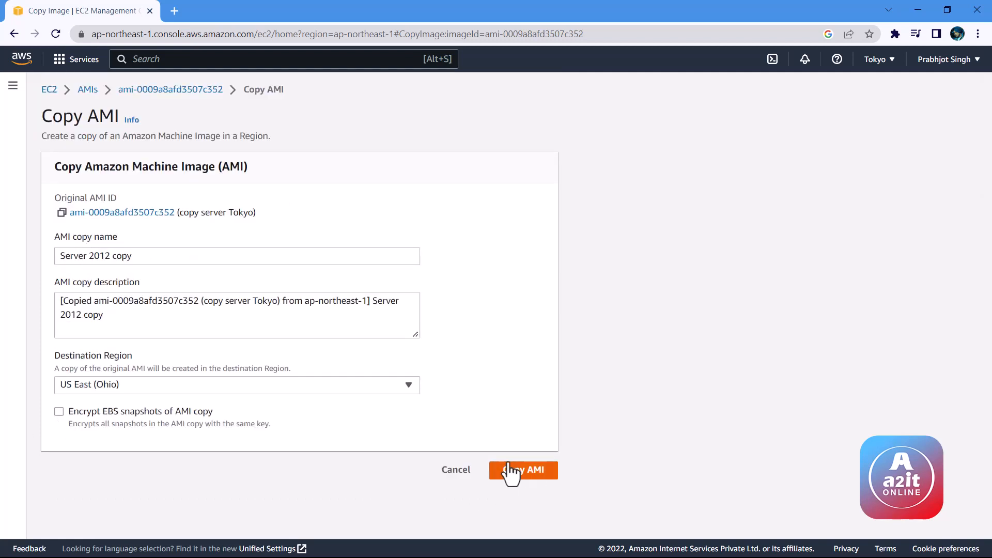
click(523, 470)
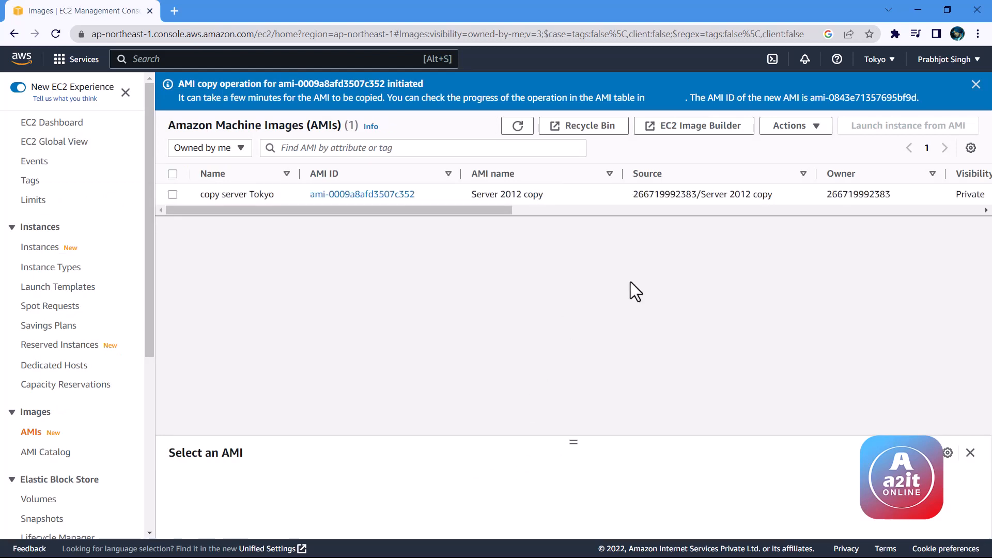
Switch the console to the US East (Ohio) region and check the copied AMI's status in the refreshed list.
click(874, 61)
click(774, 126)
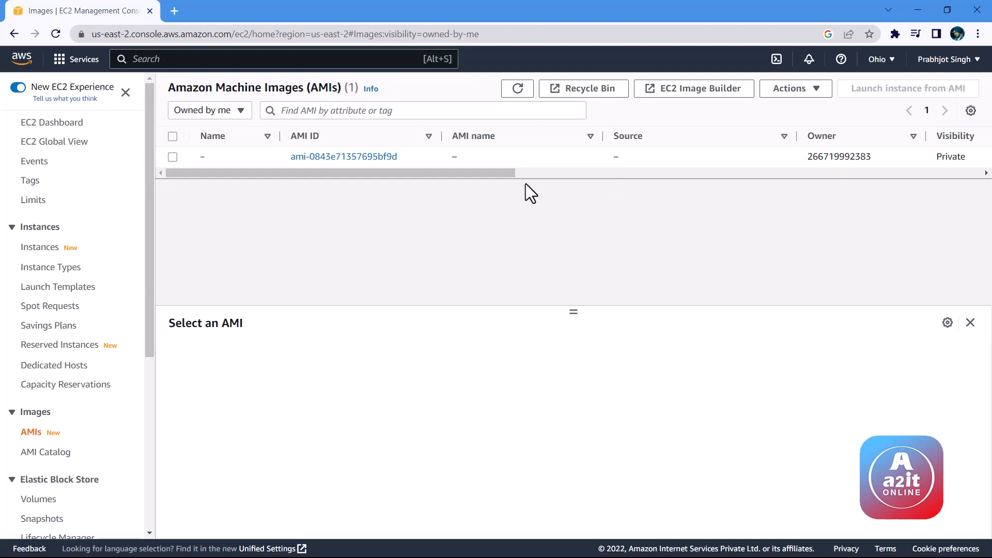
drag(455, 175, 643, 181)
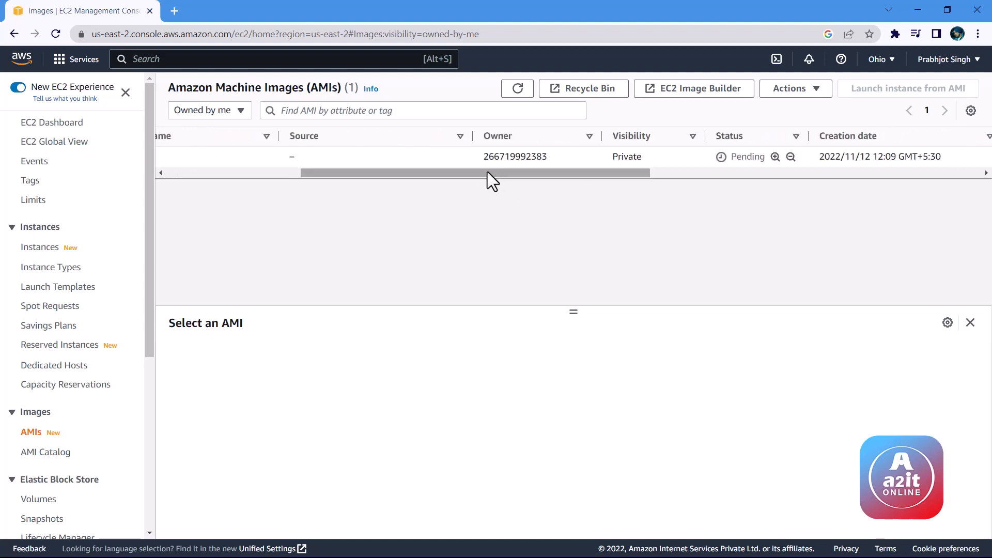
drag(487, 172, 594, 176)
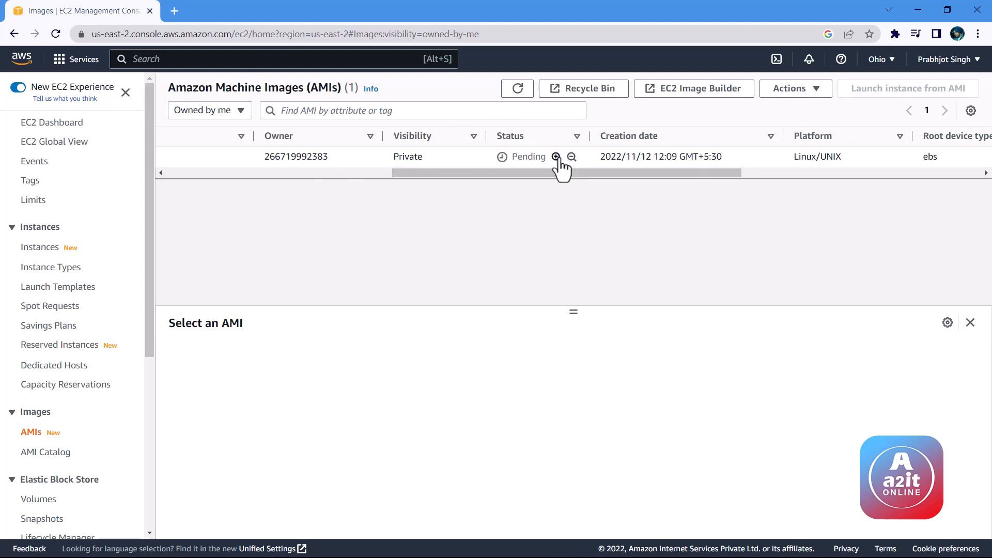
click(519, 92)
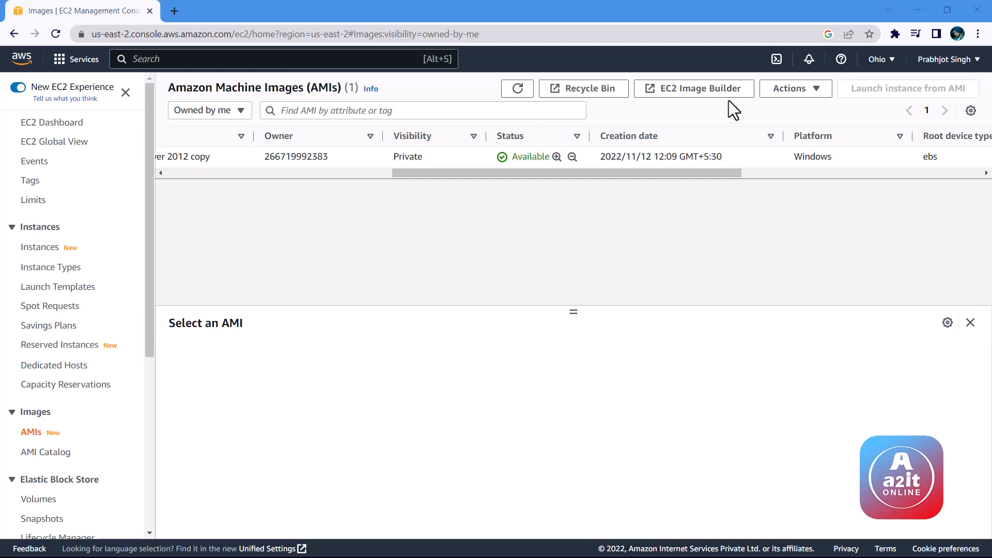
drag(614, 173, 274, 190)
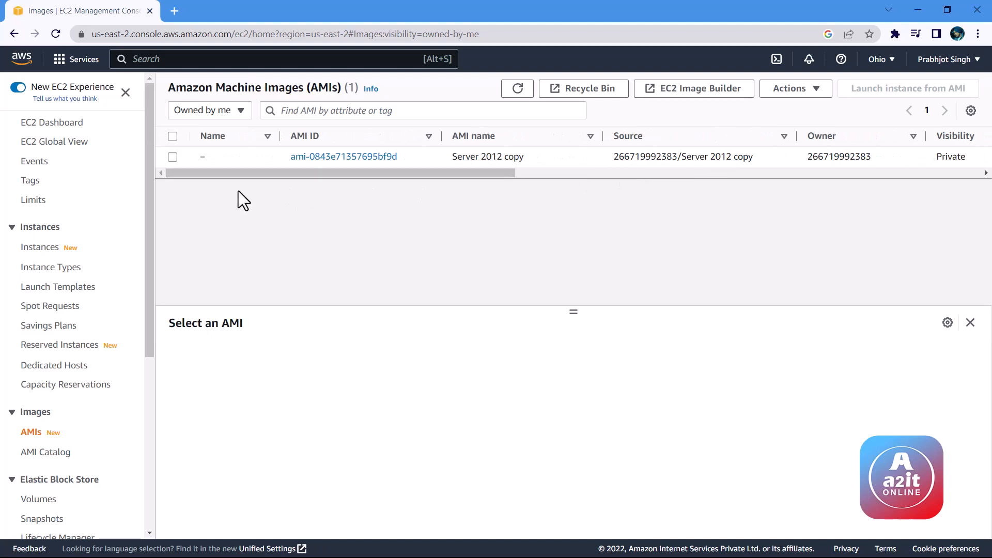
Start launching an instance from the Server 2012 copy AMI and review its image and instance type settings.
click(173, 156)
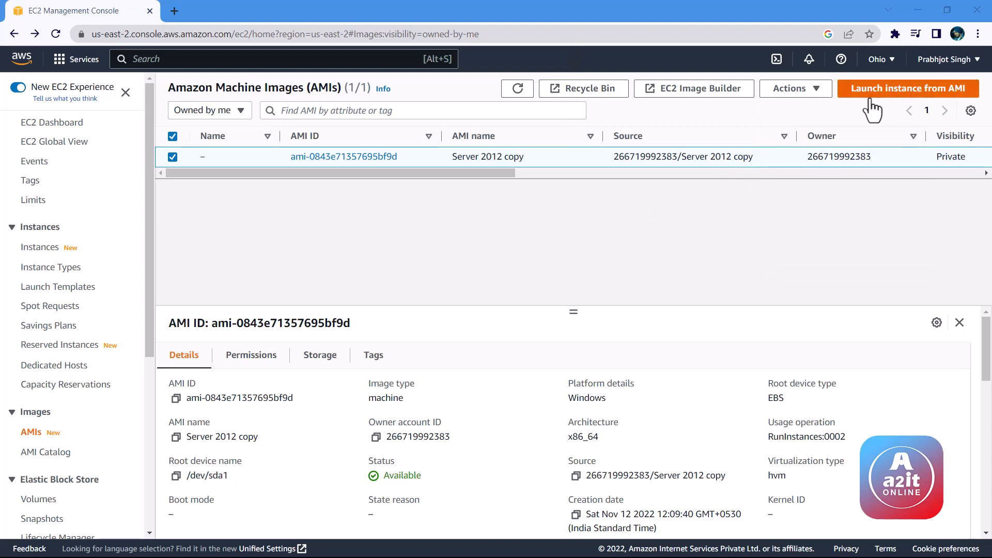
click(941, 95)
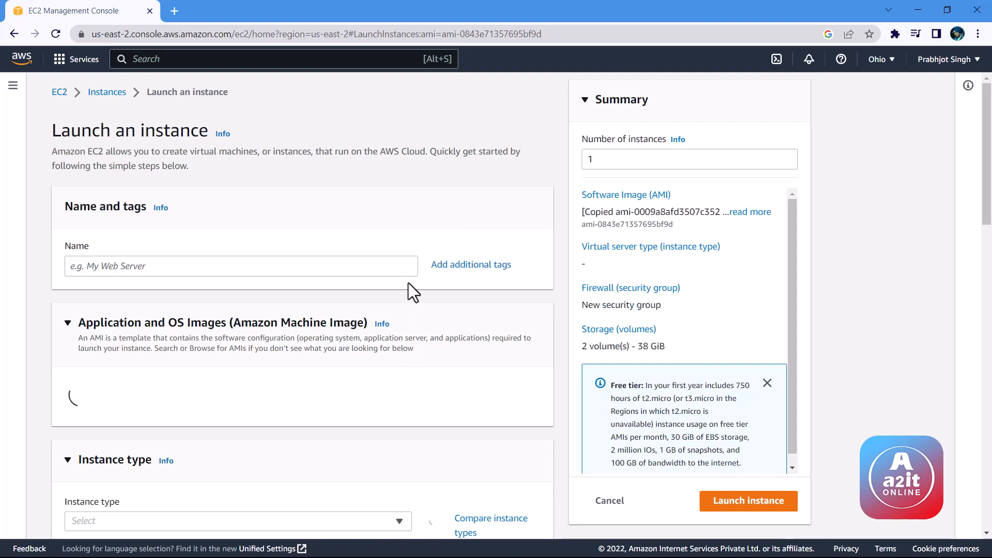
scroll(155, 247, down, 2)
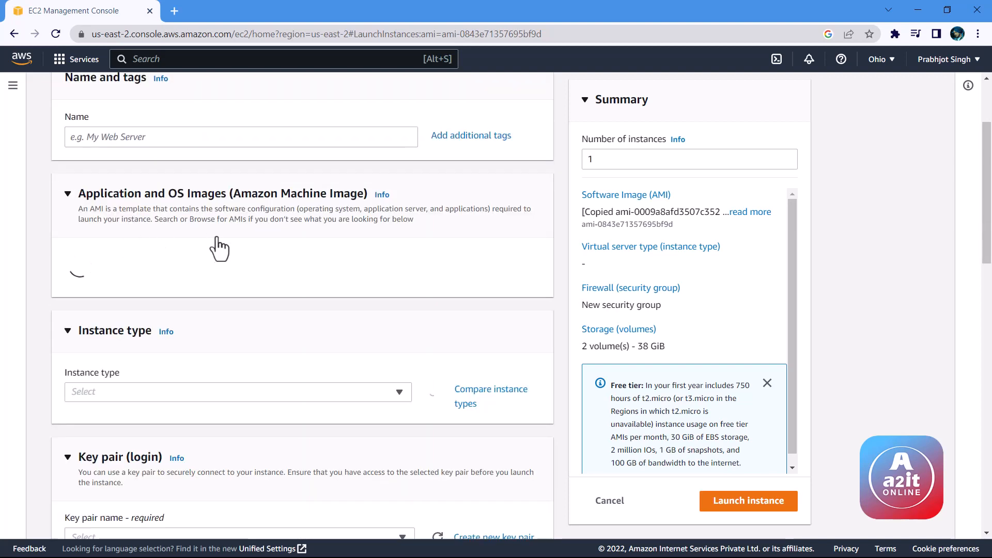
scroll(215, 251, down, 3)
scroll(243, 258, up, 3)
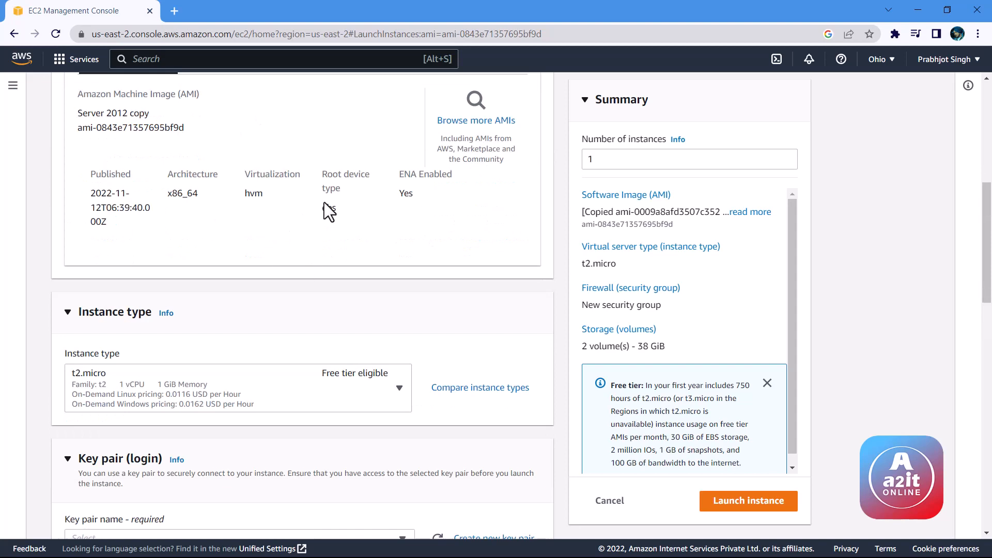
Create a new key pair named Ohio in .pem format for the instance being launched.
click(731, 508)
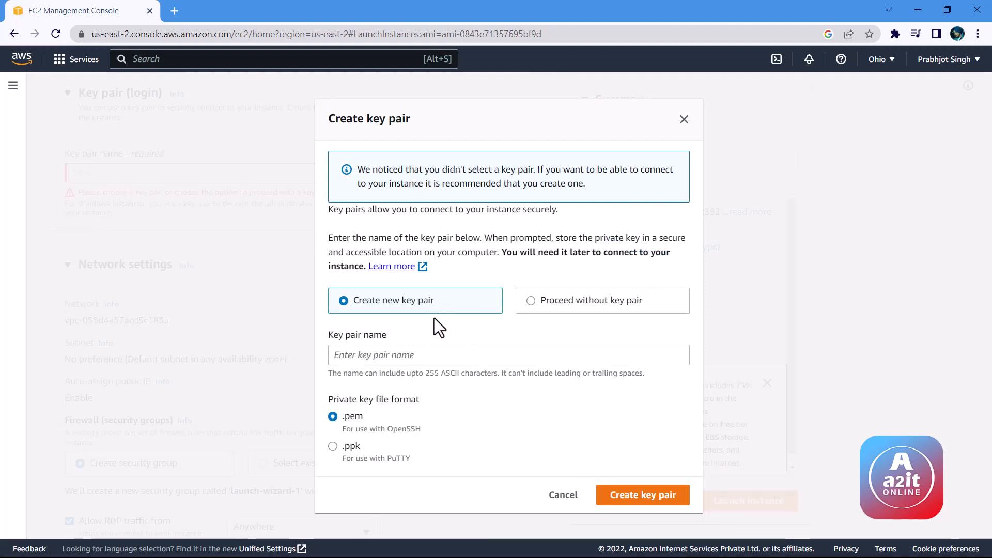
click(399, 360)
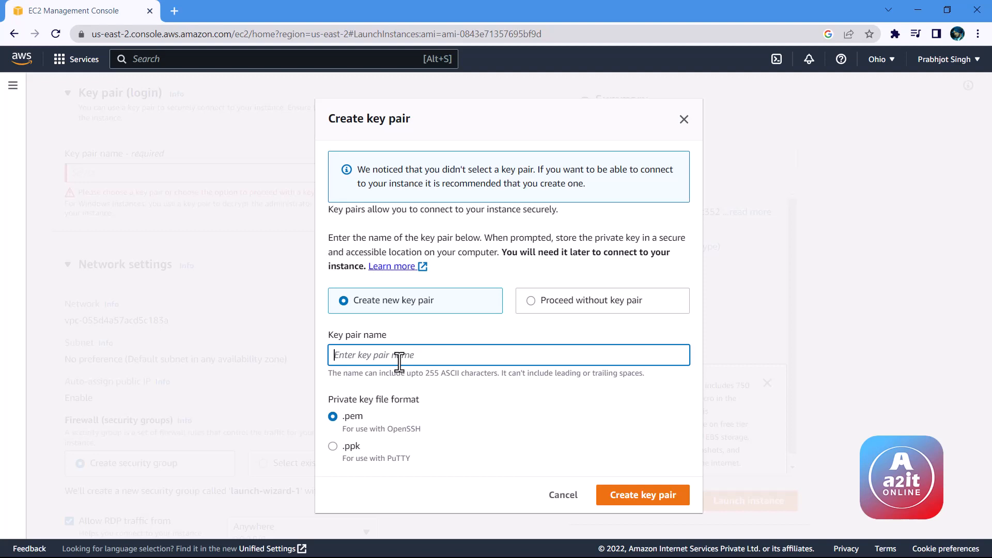
text(Ohio)
click(613, 495)
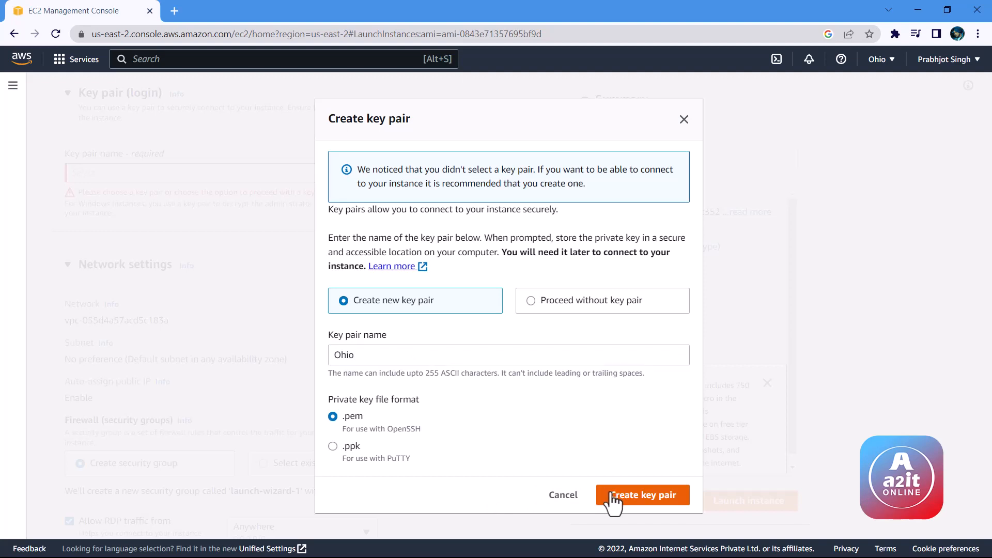
click(604, 494)
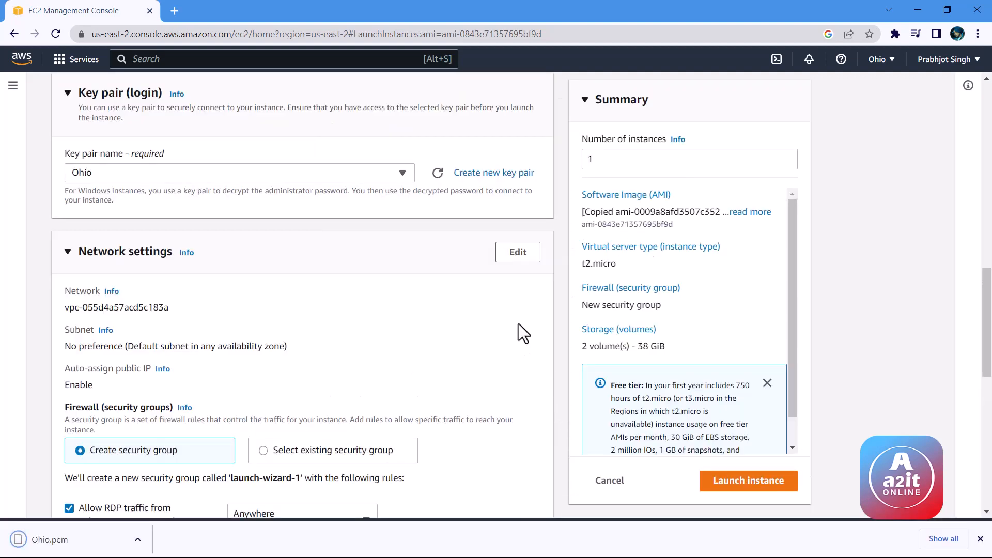
Launch the instance with the default network settings and expand its launch log.
scroll(516, 318, down, 3)
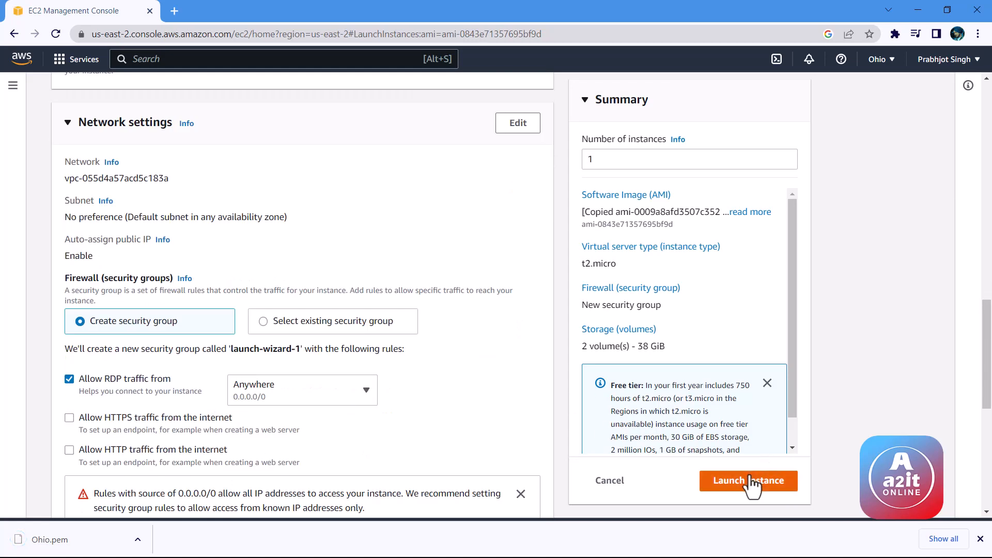
click(749, 483)
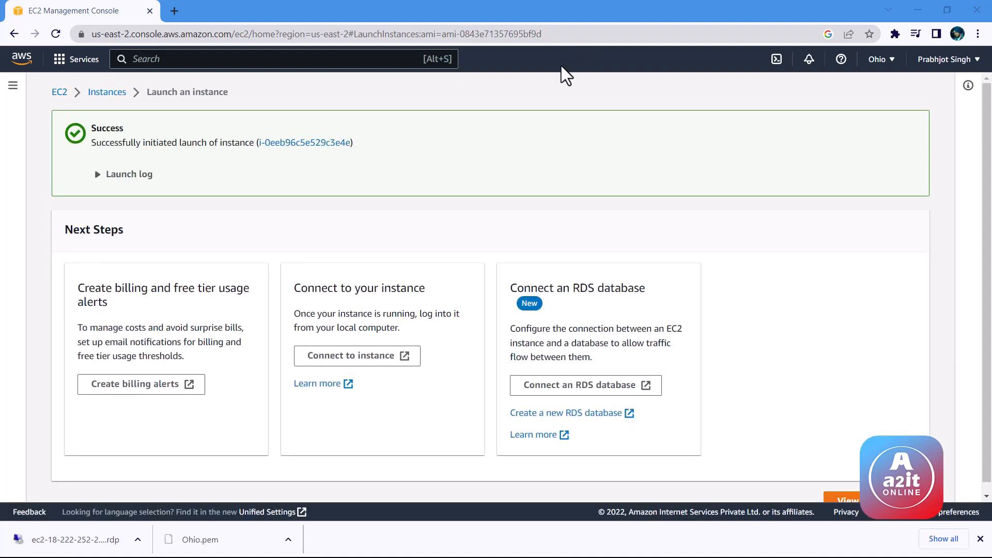
click(115, 176)
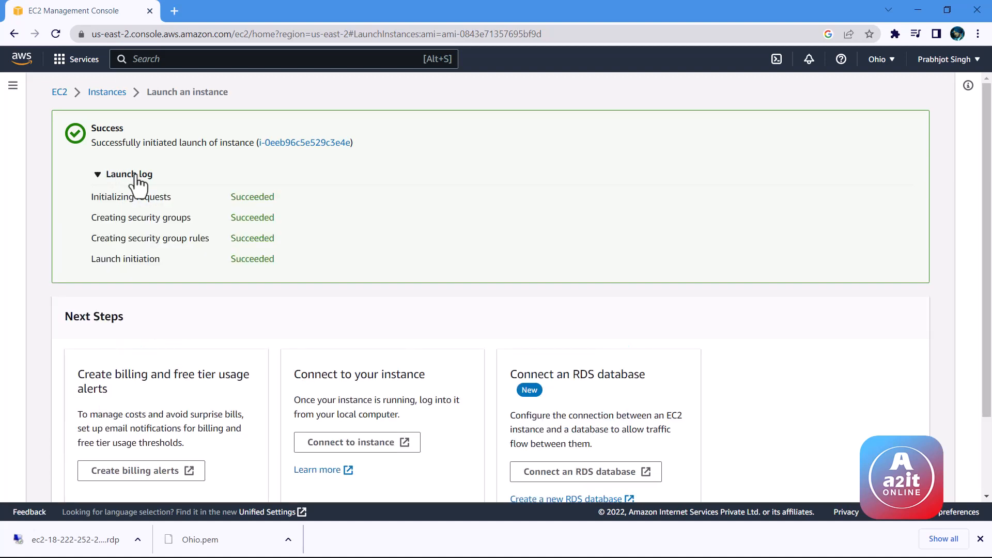
Open the Ohio instances list and examine the new instance's state, public address, security group and key name.
click(101, 94)
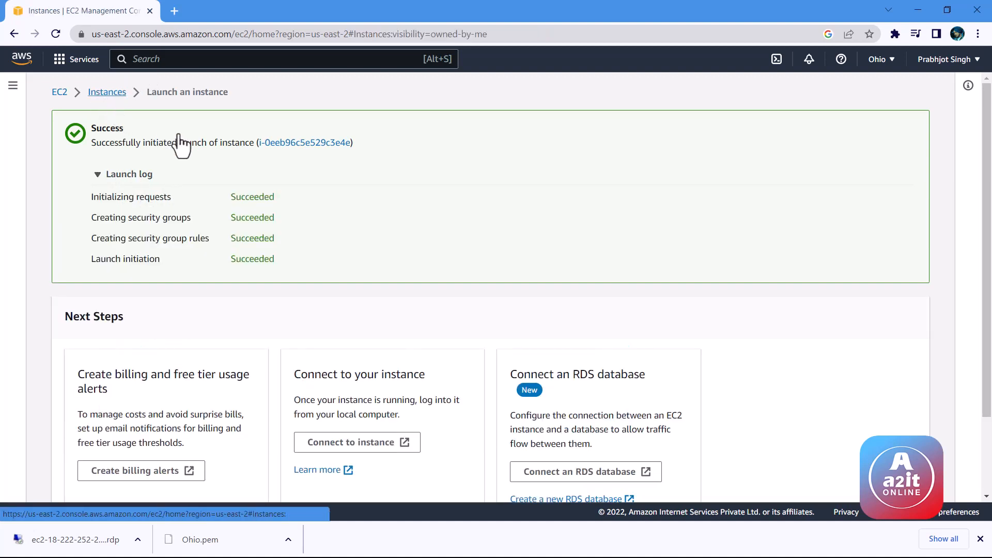
click(49, 250)
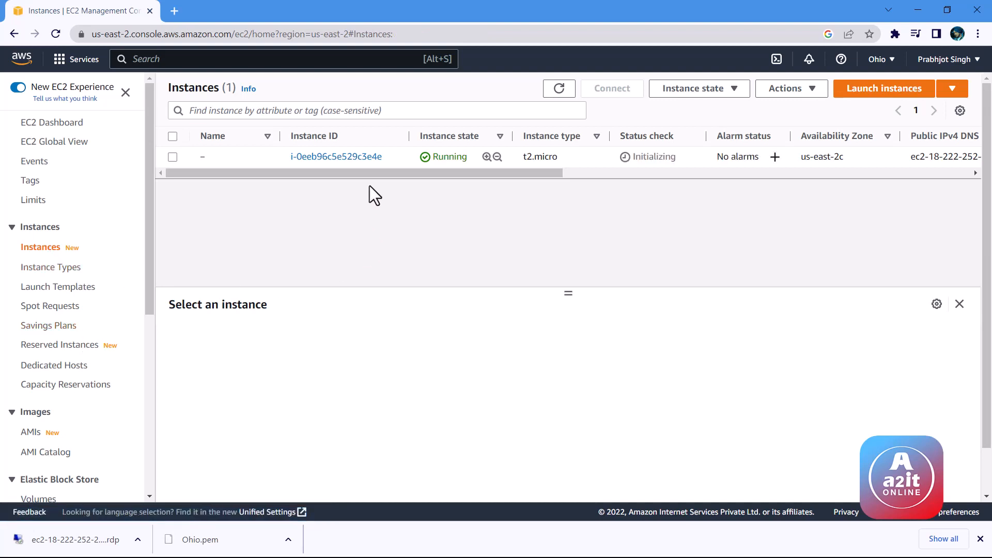
drag(389, 174, 500, 170)
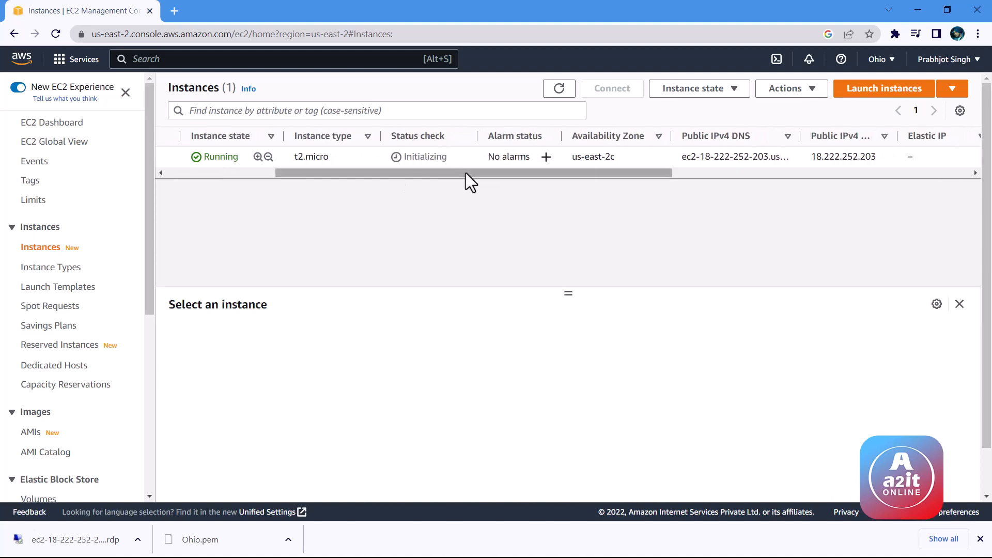
drag(466, 173, 774, 177)
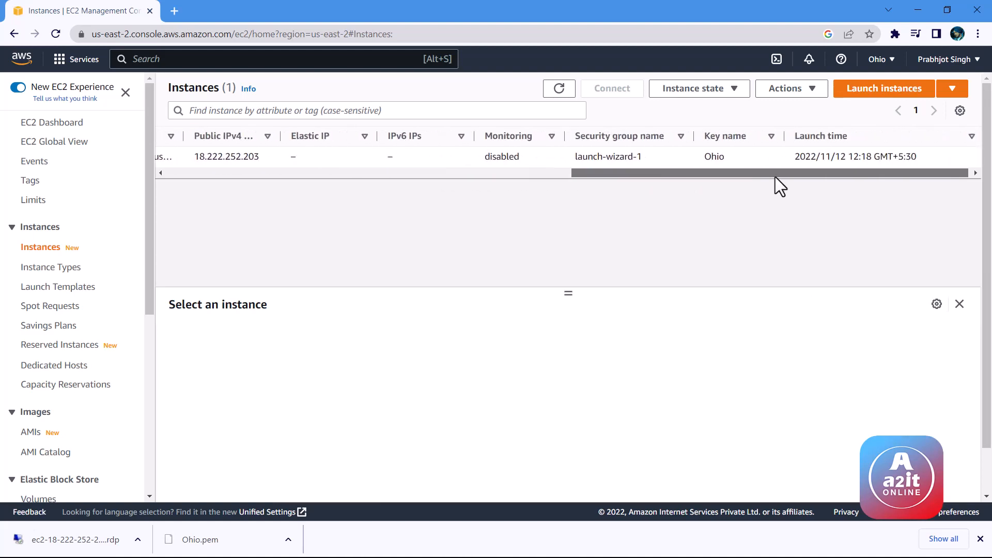
drag(652, 171, 289, 203)
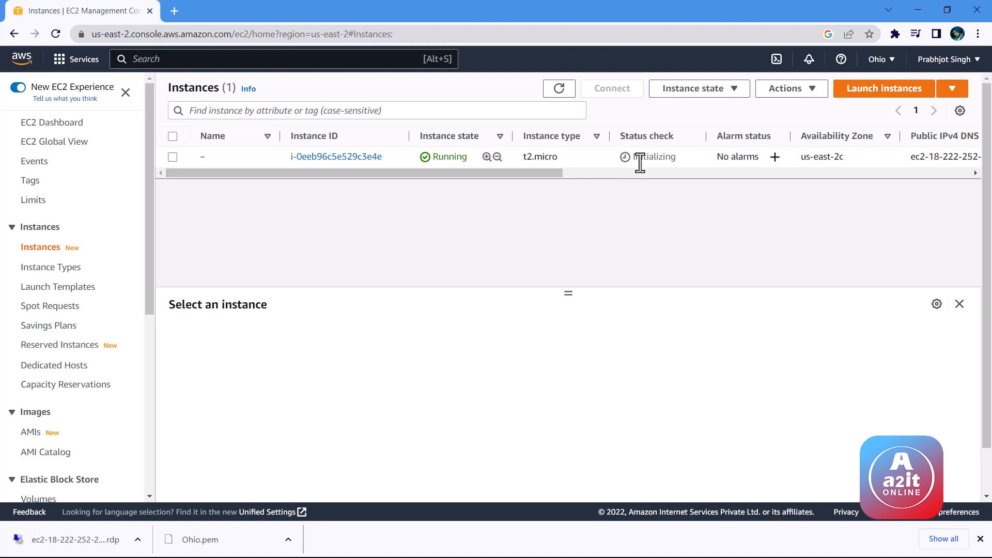
Name the new instance server 2012 Ohio and refresh the instances list to update its status check.
mouse_move(229, 161)
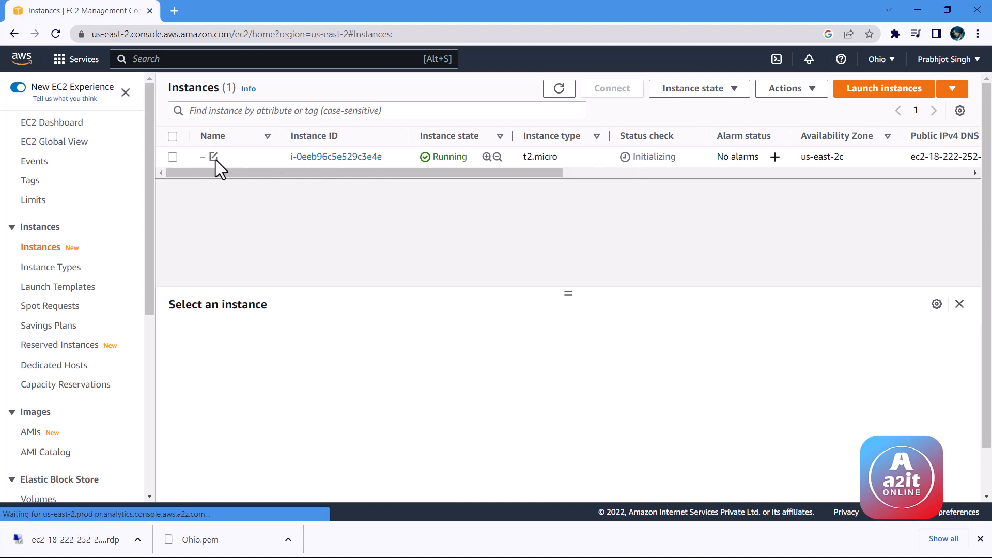
click(215, 150)
click(559, 90)
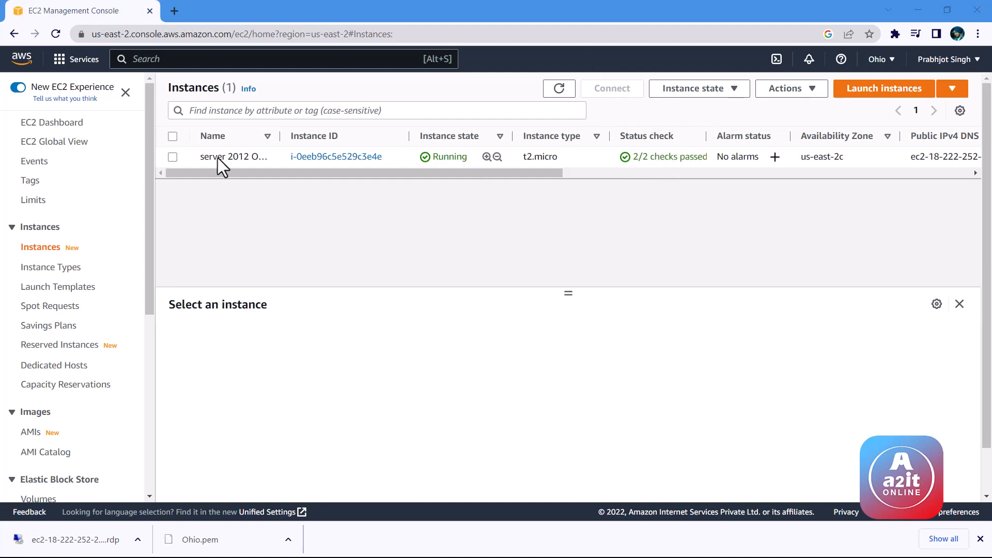
Open the RDP client connection options for the server 2012 Ohio instance and download its remote desktop file.
click(173, 158)
click(610, 89)
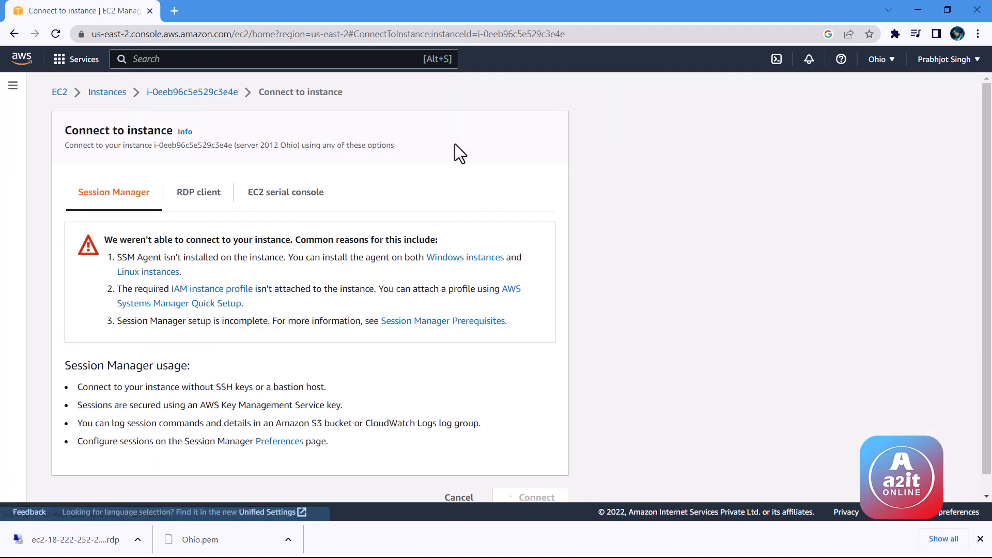
click(199, 199)
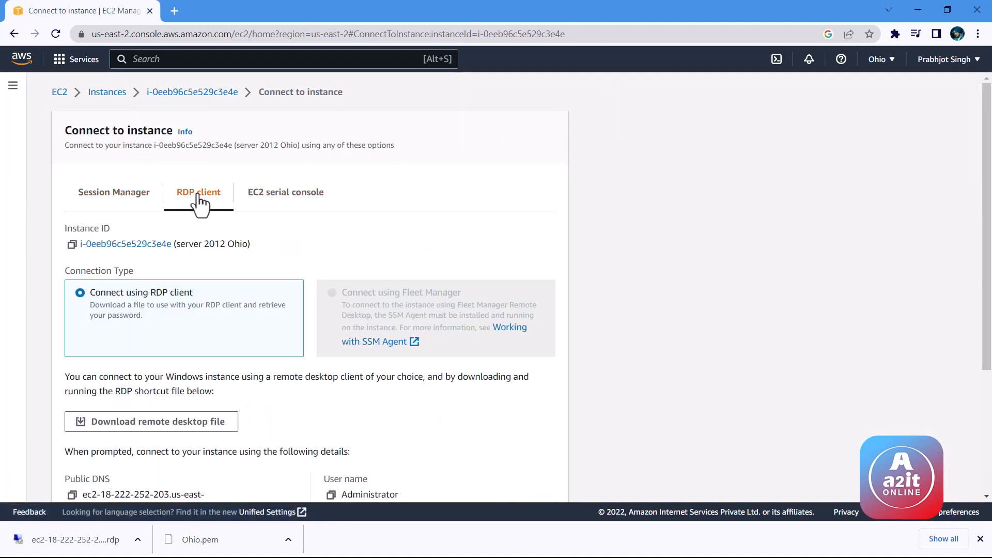
click(161, 428)
scroll(274, 343, down, 3)
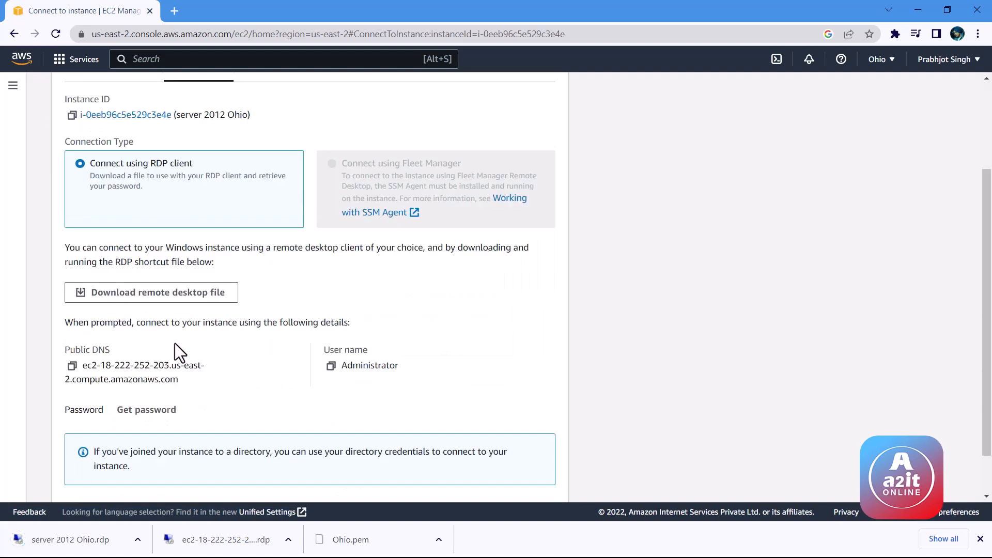
Try to retrieve the instance's Windows password, and start the remote connection from server 2012 Ohio.rdp despite the unidentified publisher.
click(149, 410)
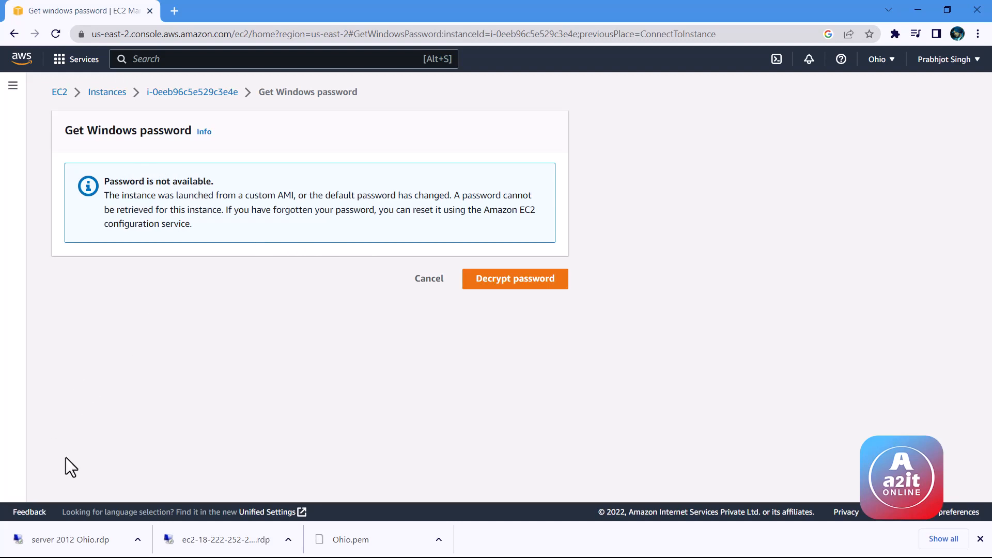
click(63, 546)
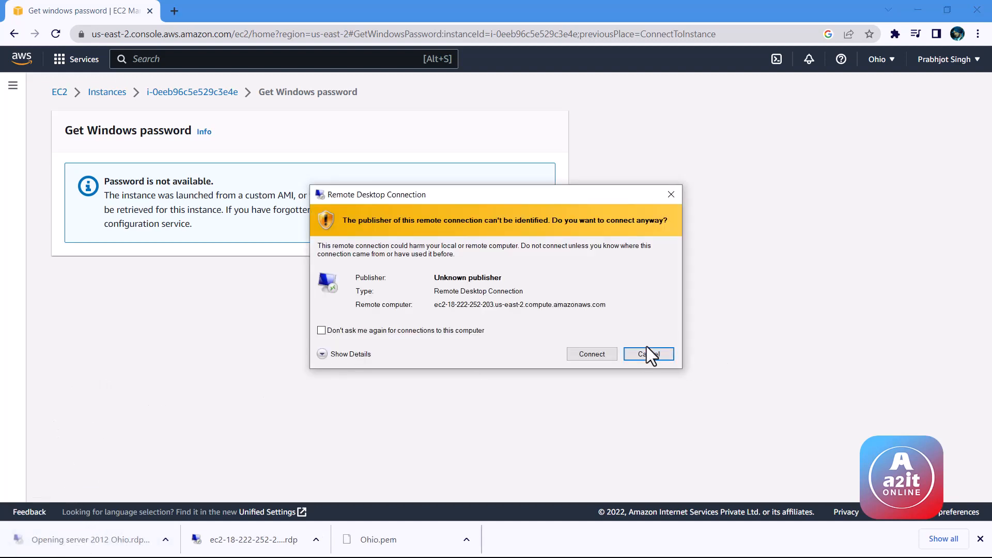
click(608, 353)
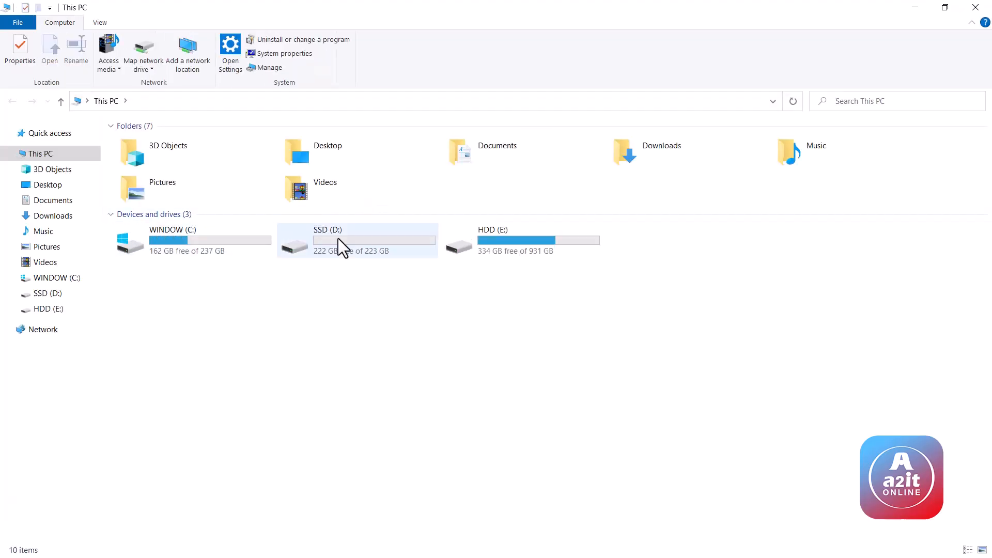
Open the Pass text file in the local Desktop folder and copy the saved instance password.
click(66, 188)
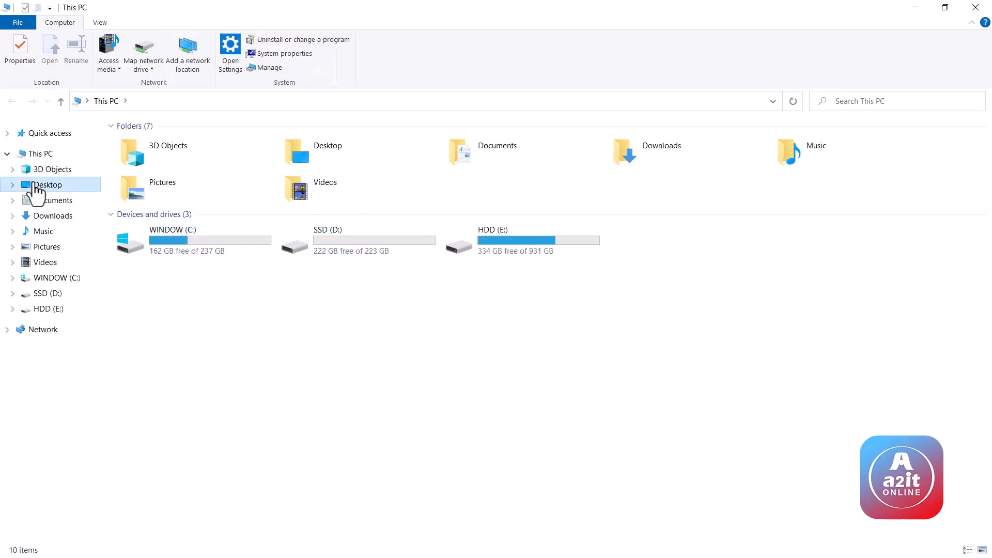
double_click(138, 184)
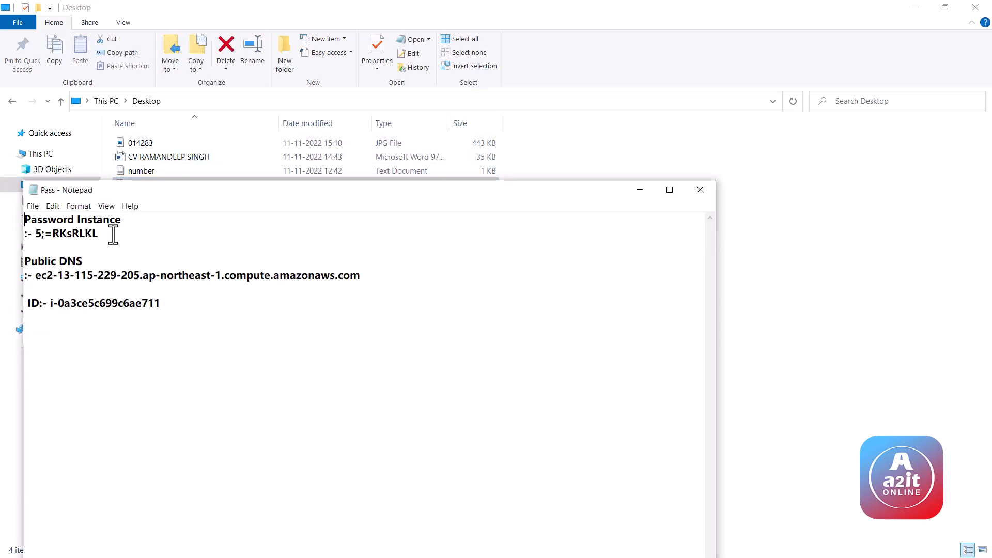
drag(108, 233, 36, 235)
Return to the Remote Desktop credentials prompt, enter the Administrator password, and connect to the Ohio instance despite the certificate errors.
key(alt+Tab)
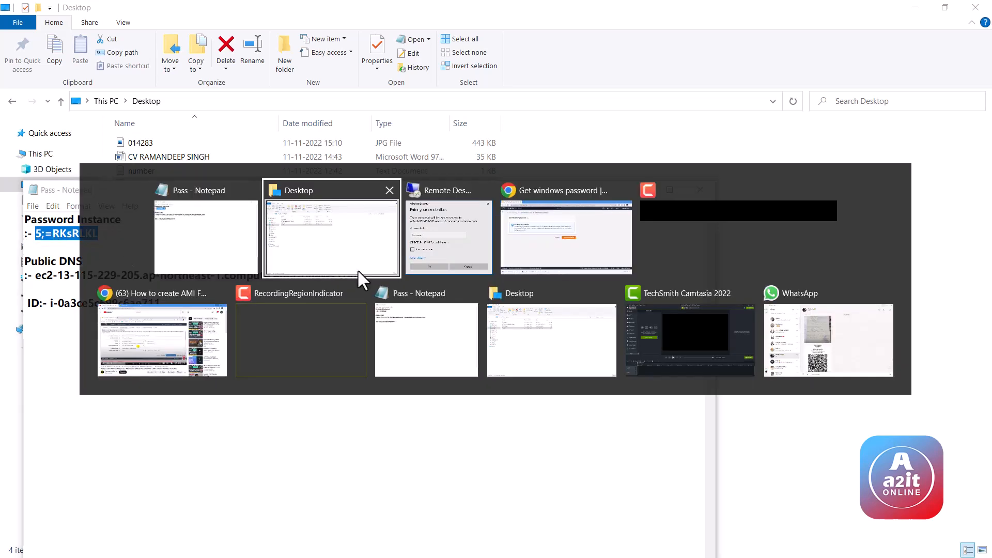
click(581, 239)
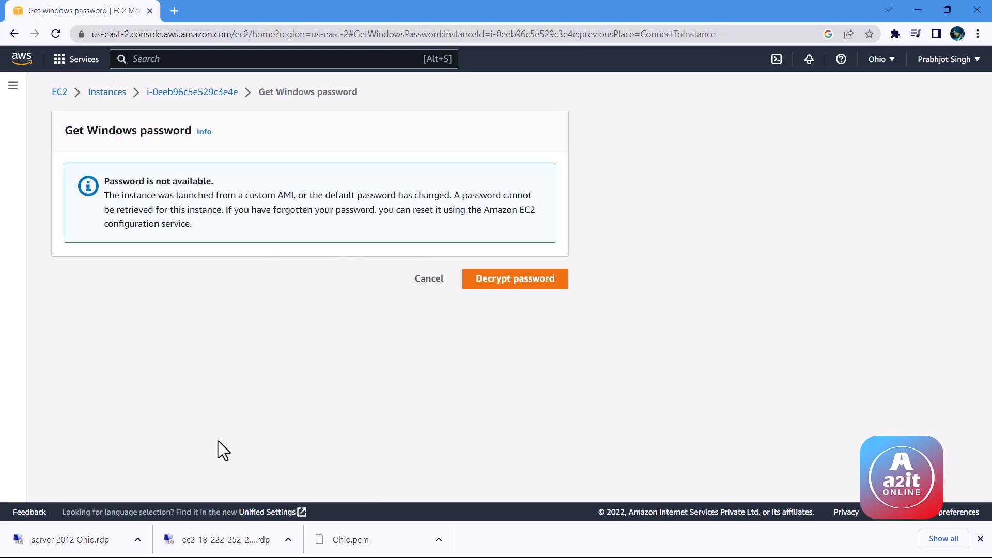
key(alt+Tab)
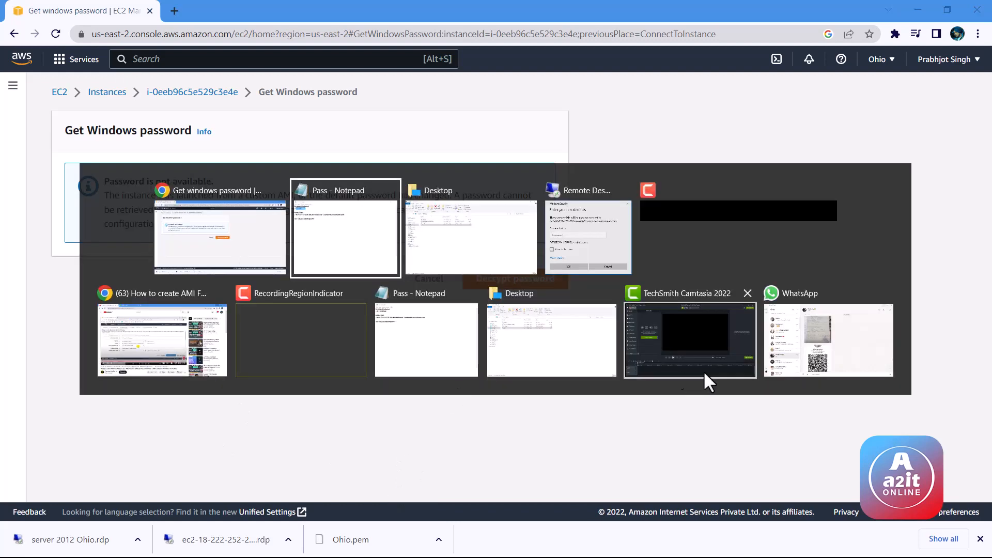
click(603, 235)
key(ctrl+v)
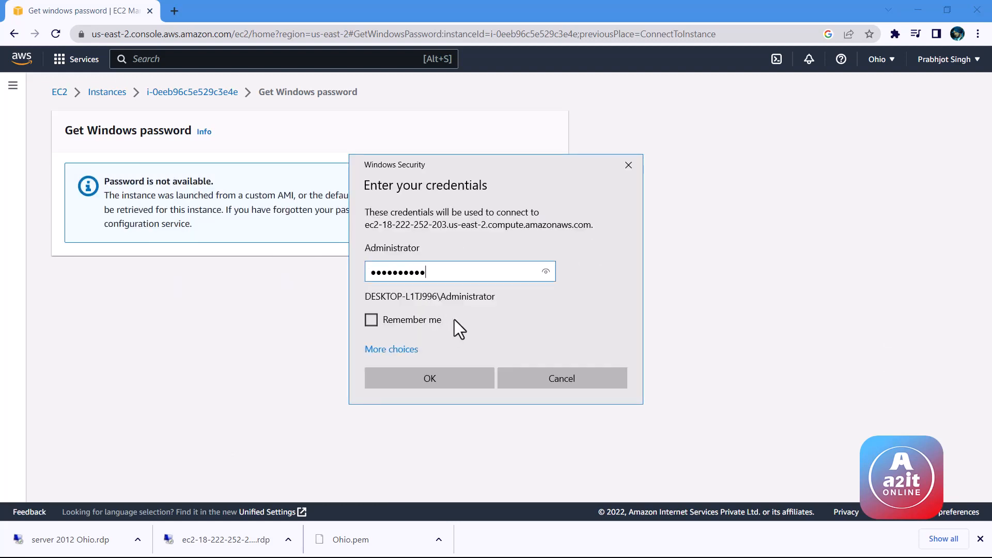
click(455, 380)
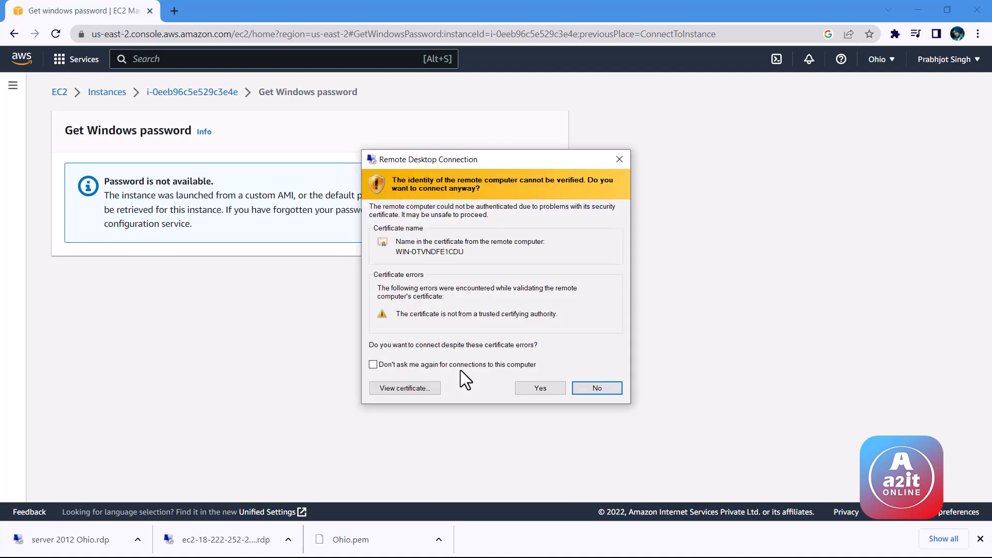
click(537, 389)
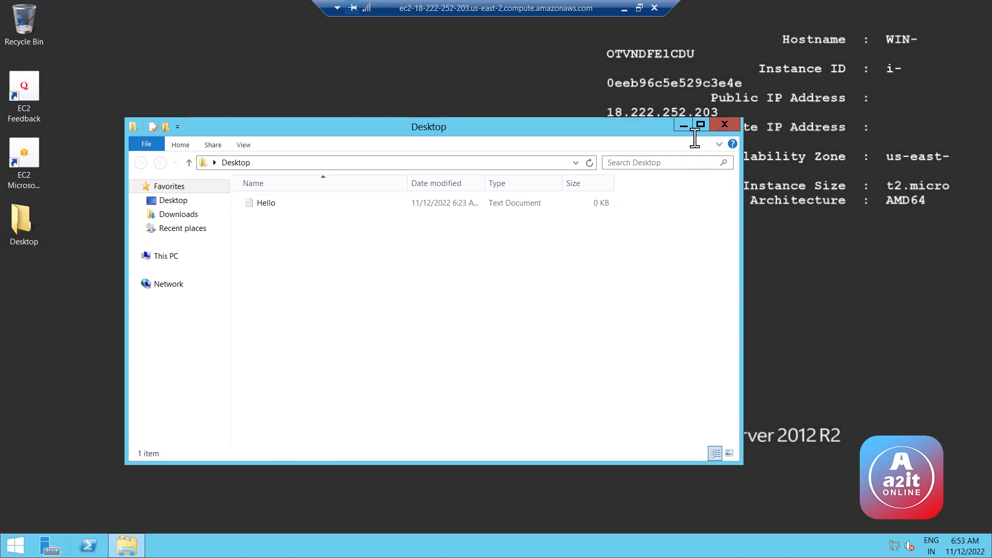
Close the Desktop folder window on the remote server, and examine Local Disk (D:) and the Desktop folder on Local Disk (C:).
click(724, 125)
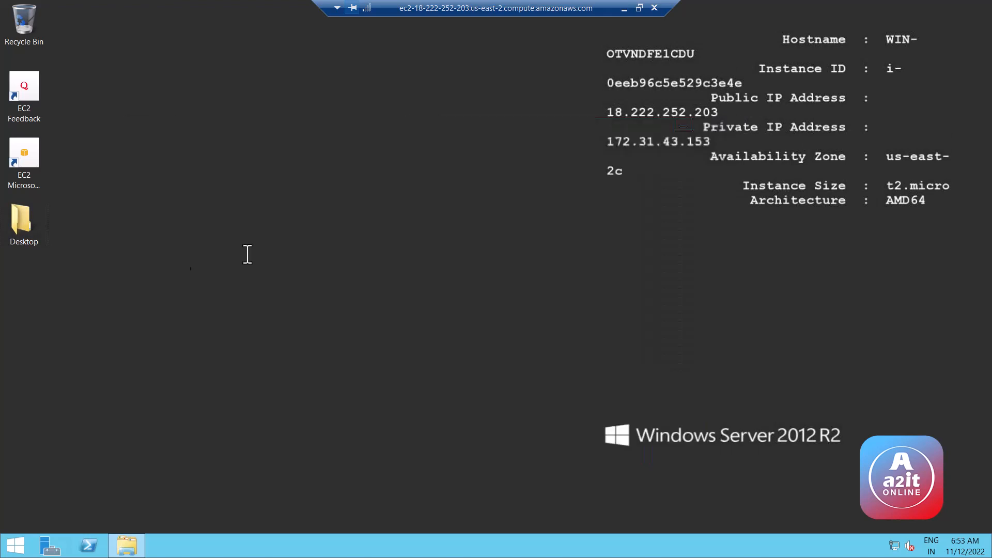
click(126, 542)
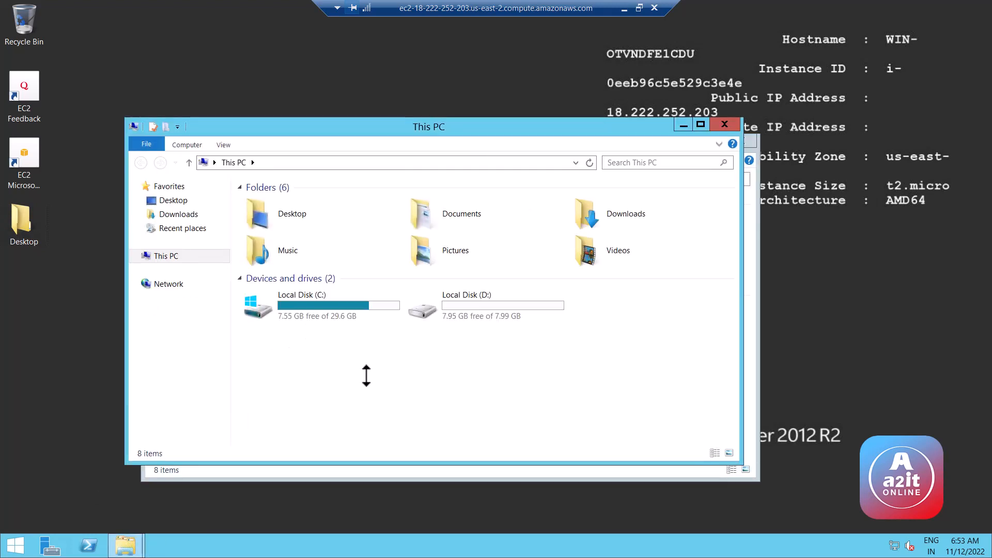
double_click(468, 310)
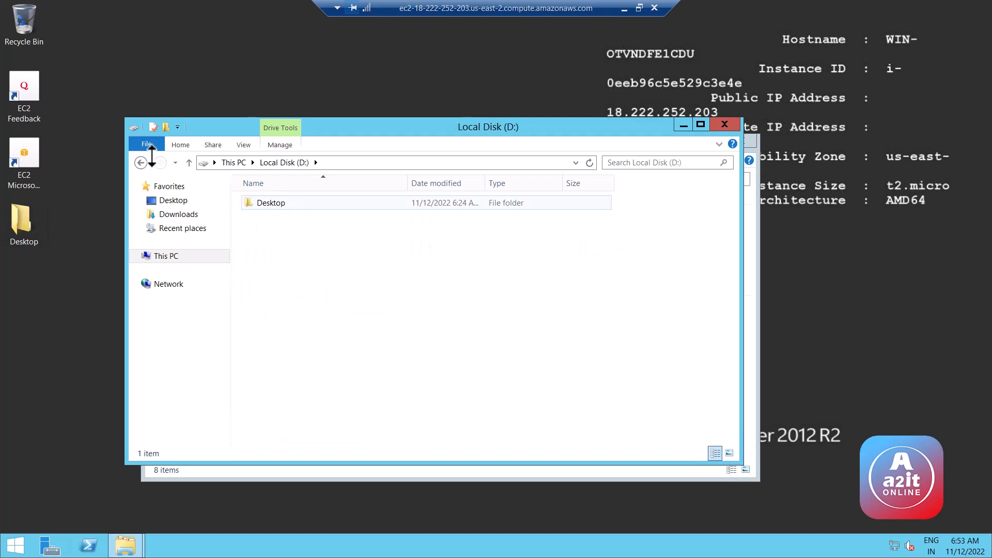
click(141, 162)
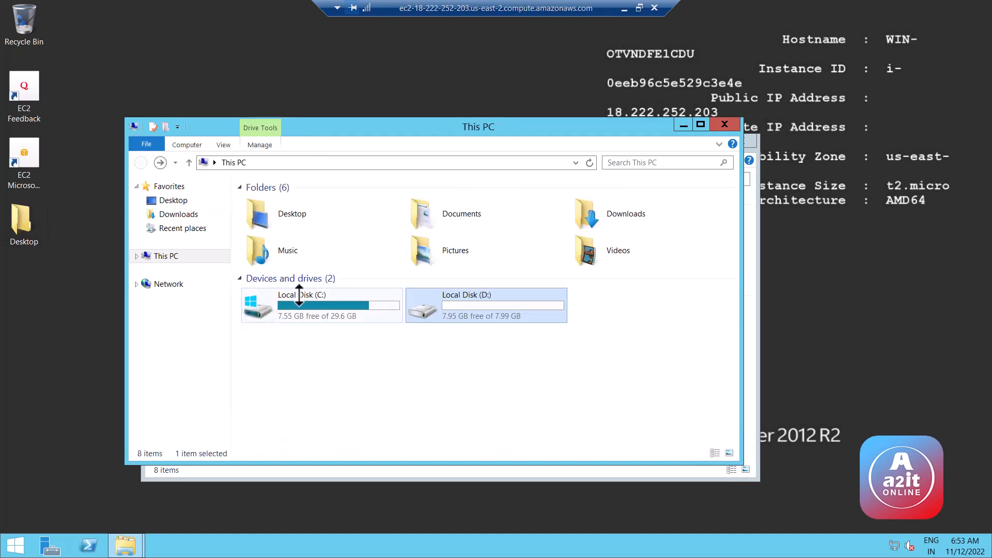
double_click(298, 296)
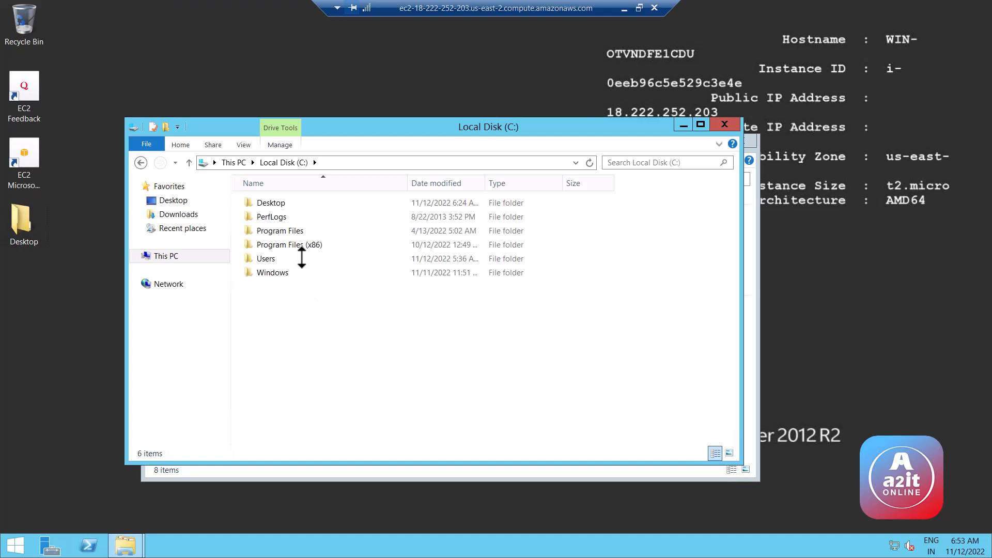
double_click(283, 203)
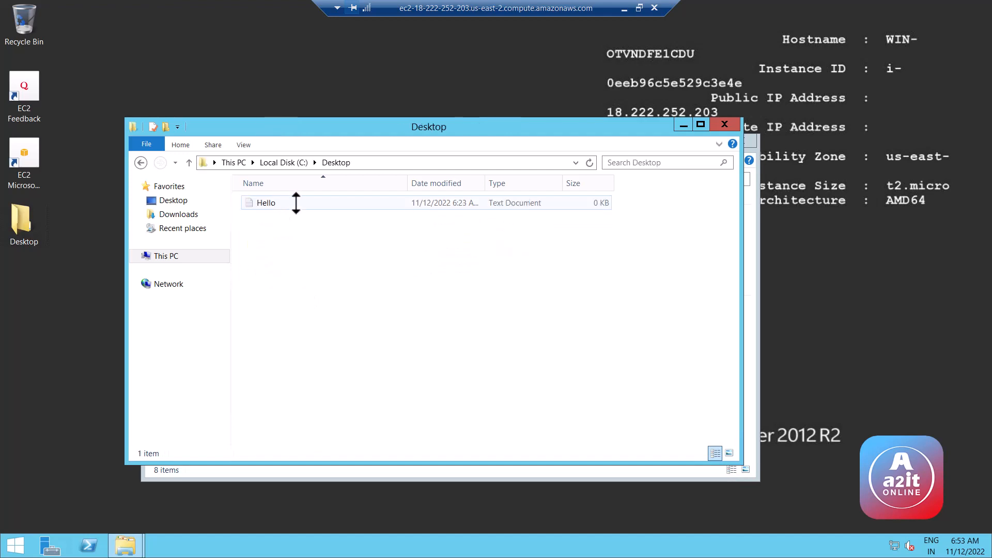
click(140, 163)
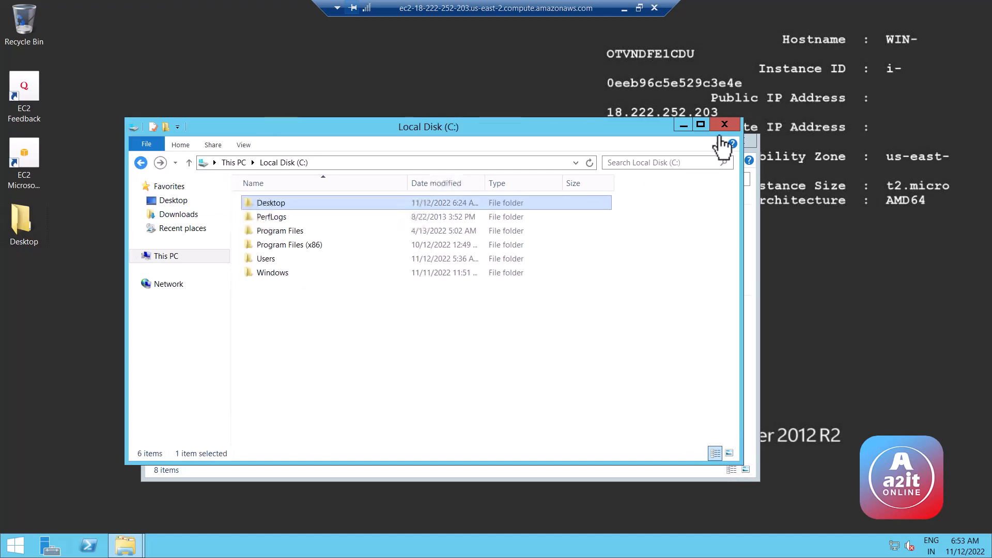
Close the remaining folder windows on the remote server and refresh its desktop.
click(723, 128)
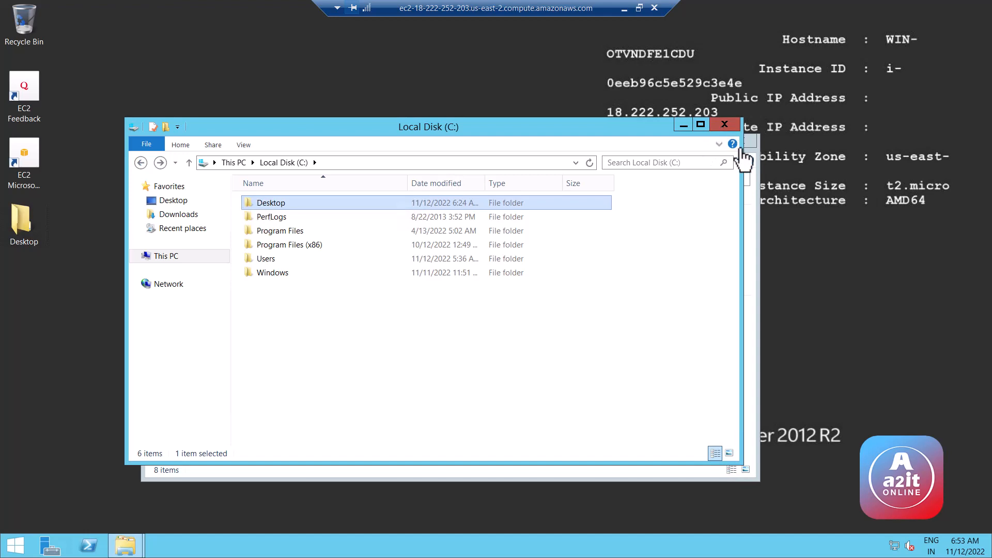
click(743, 144)
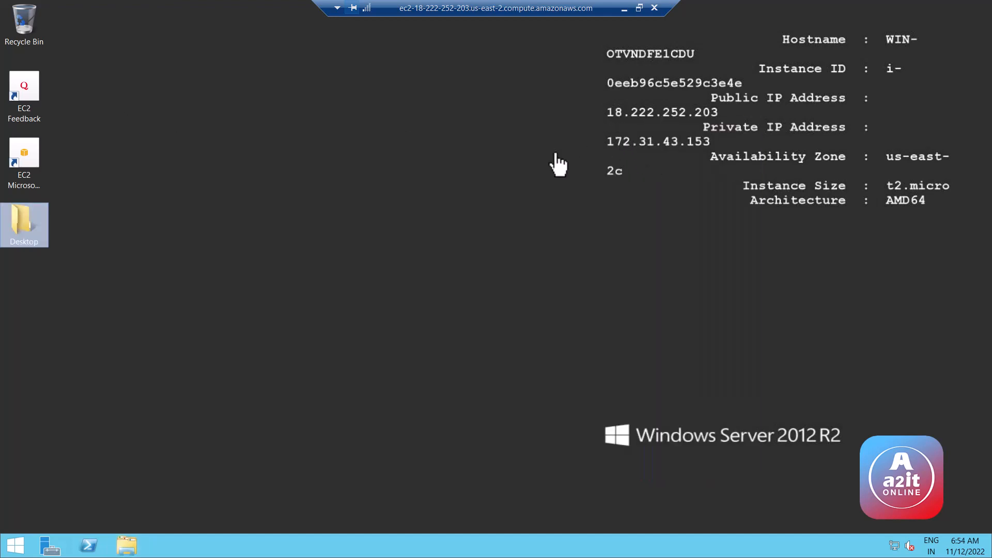
right_click(452, 207)
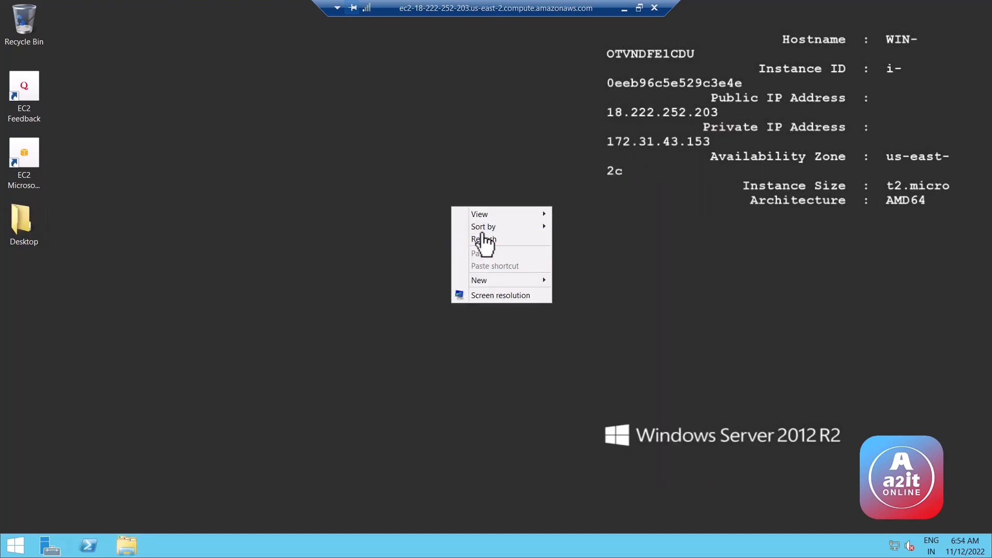
click(484, 240)
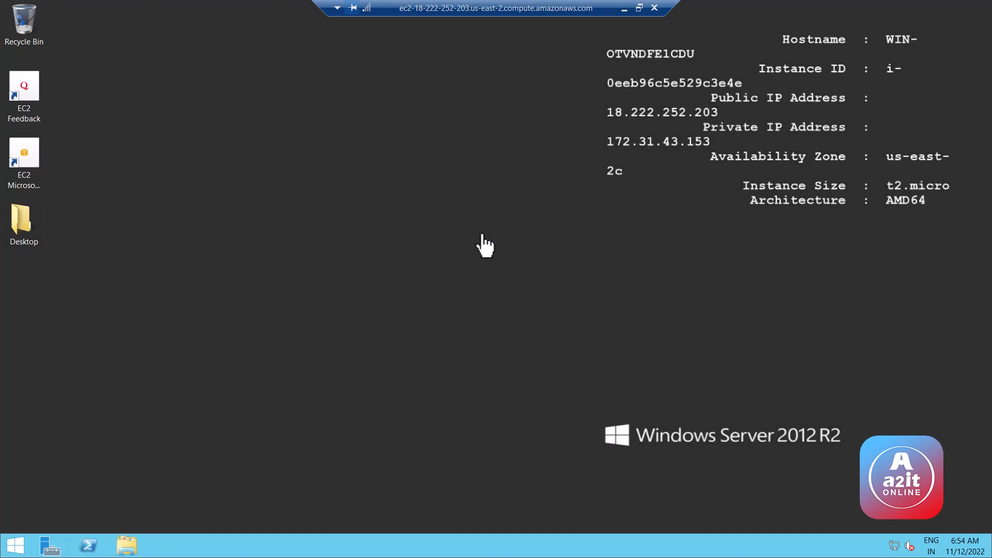